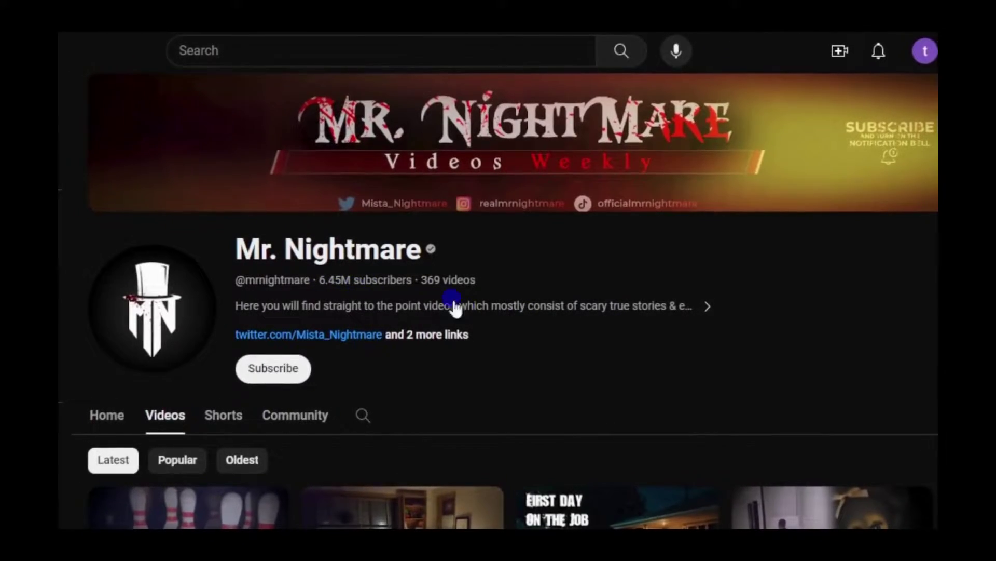
Scroll down the Mr. Nightmare channel's Videos tab to browse its horror-story uploads
{"action": "scroll", "coordinate": [918, 276], "scroll_direction": "down", "scroll_amount": 5}
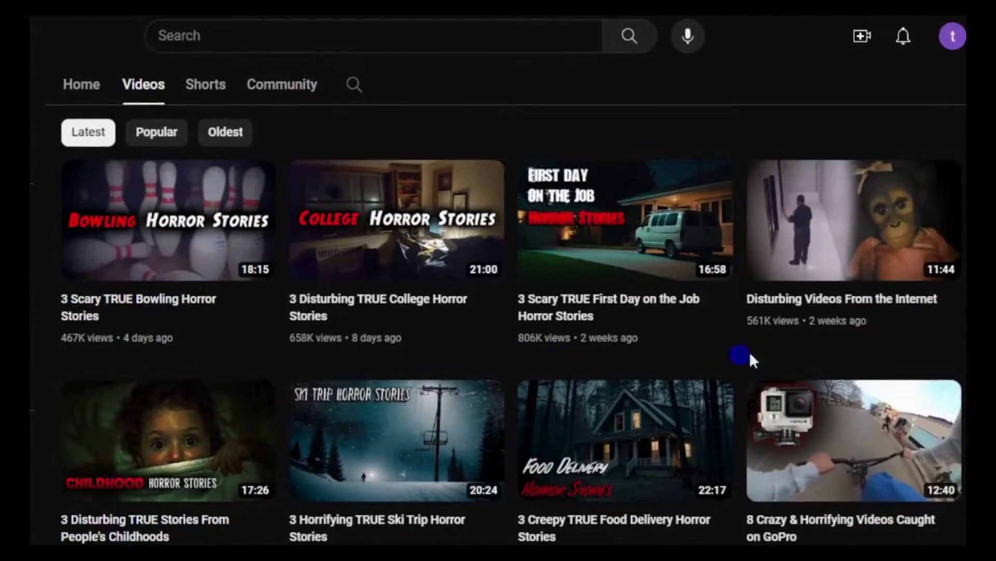
{"action": "scroll", "coordinate": [887, 351], "scroll_direction": "down", "scroll_amount": 5}
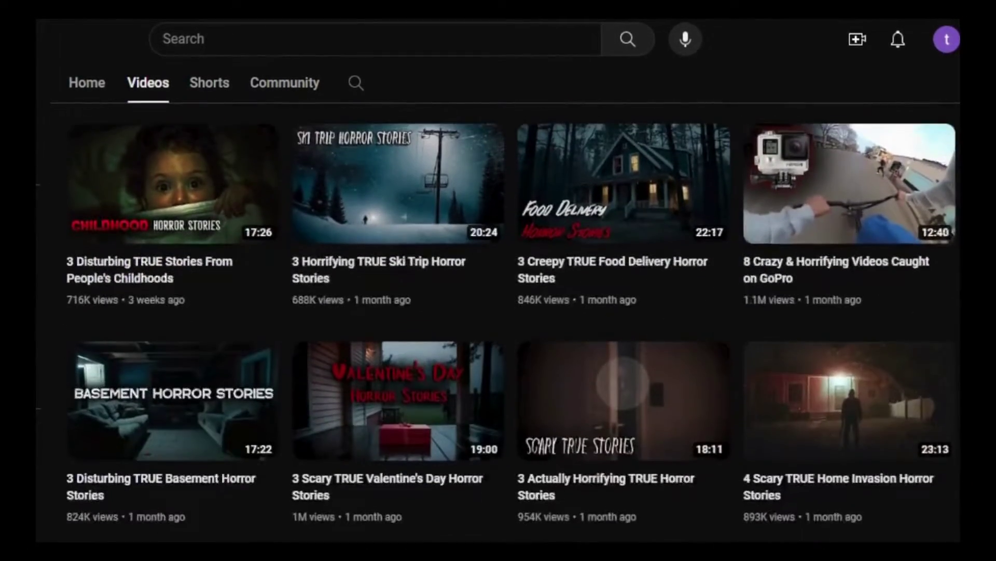
{"action": "scroll", "coordinate": [888, 351], "scroll_direction": "down", "scroll_amount": 10}
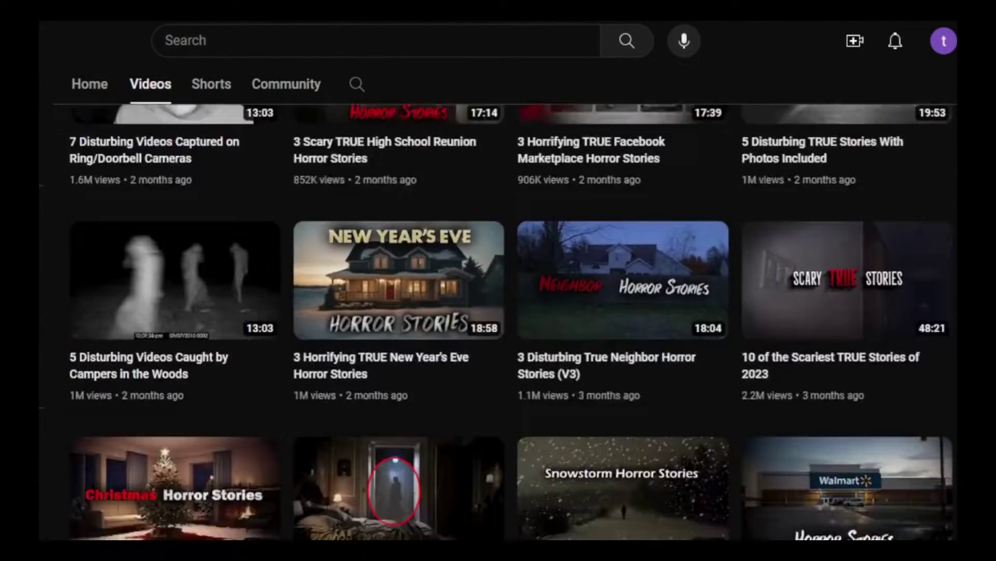
{"action": "scroll", "coordinate": [524, 500], "scroll_direction": "down", "scroll_amount": 7}
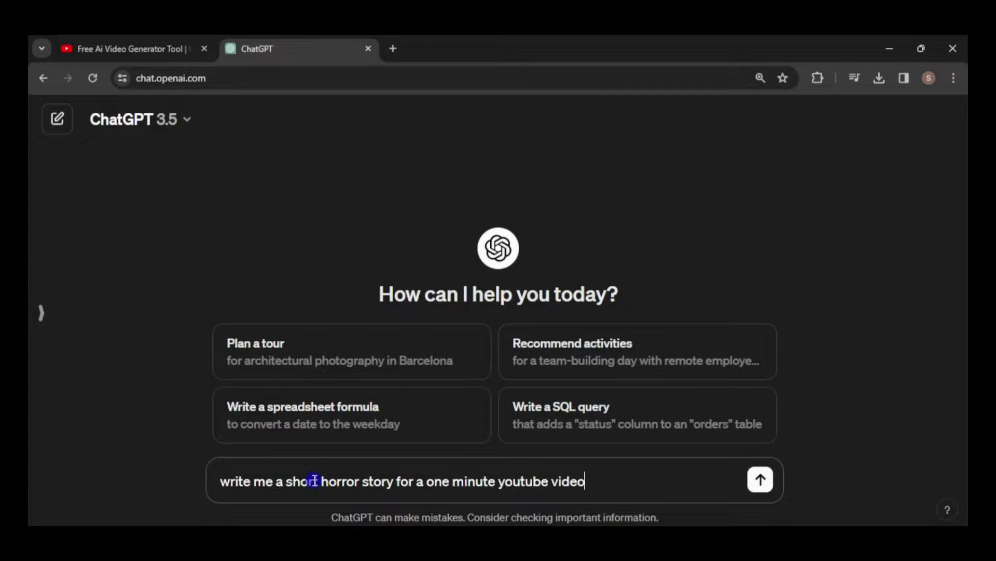
Send ChatGPT the request for a short horror story for a one-minute YouTube video
{"action": "key", "text": "Return"}
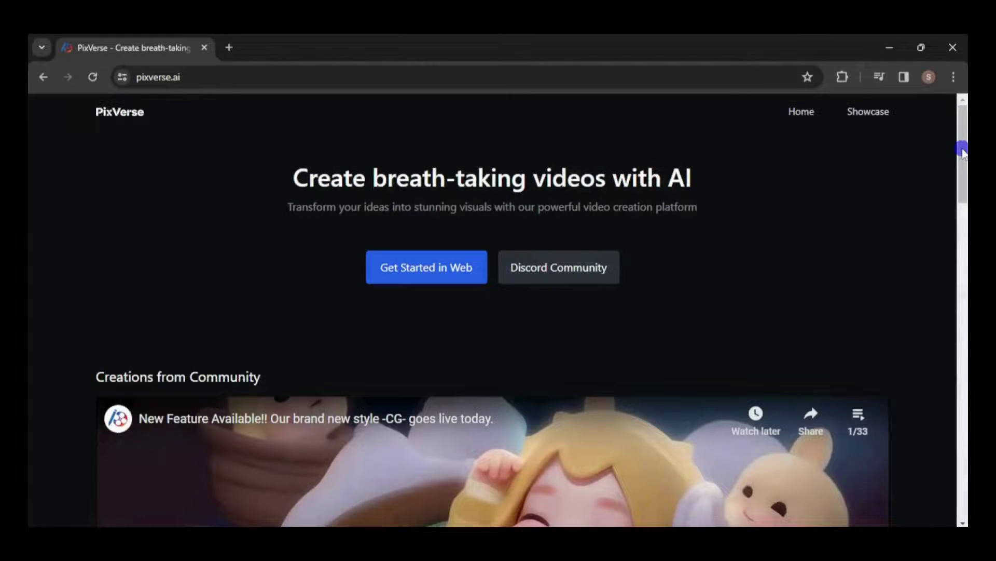
{"action": "mouse_move", "coordinate": [961, 150]}
{"action": "left_mouse_down"}
{"action": "mouse_move", "coordinate": [953, 285]}
{"action": "mouse_move", "coordinate": [964, 447]}
{"action": "mouse_move", "coordinate": [964, 136]}
{"action": "left_mouse_up"}
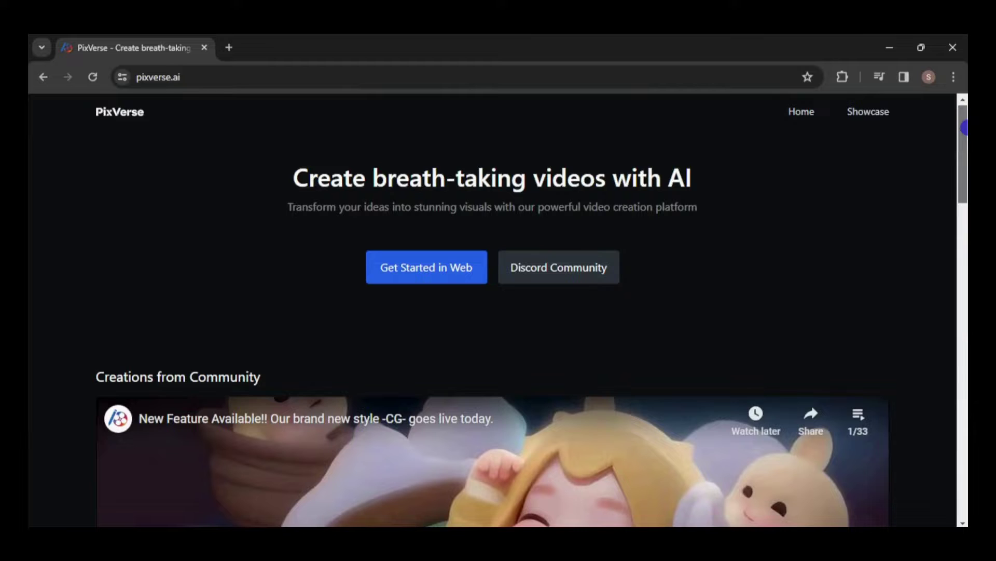
Enter the PixVerse web app and open the create-video page in Text mode
{"action": "left_click", "coordinate": [438, 268]}
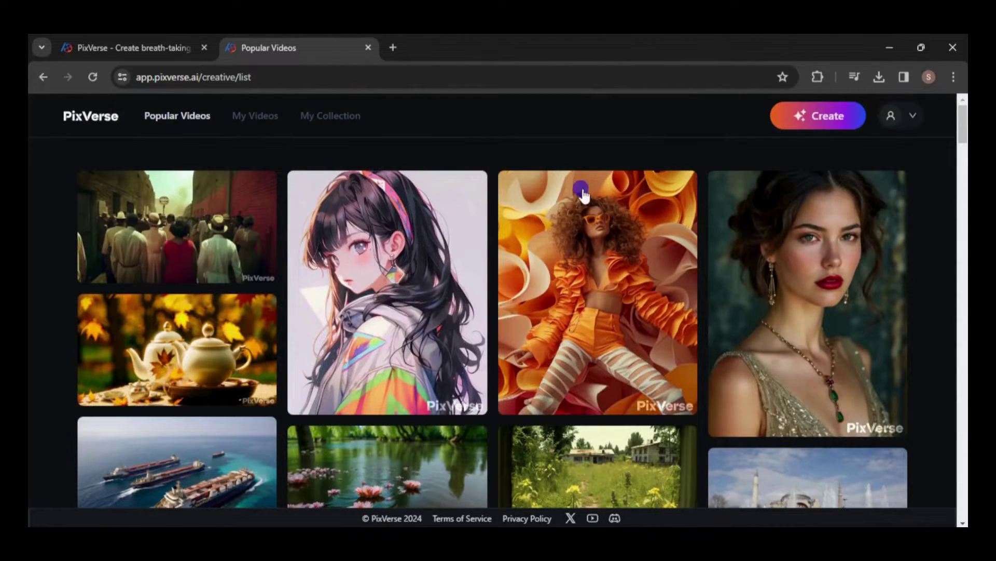
{"action": "left_click", "coordinate": [816, 124]}
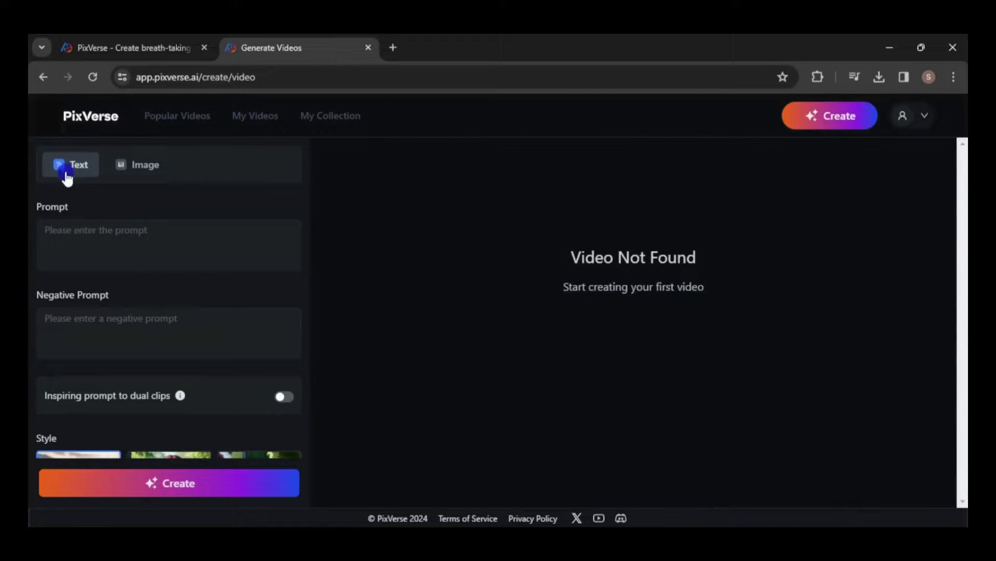
{"action": "left_click", "coordinate": [137, 167]}
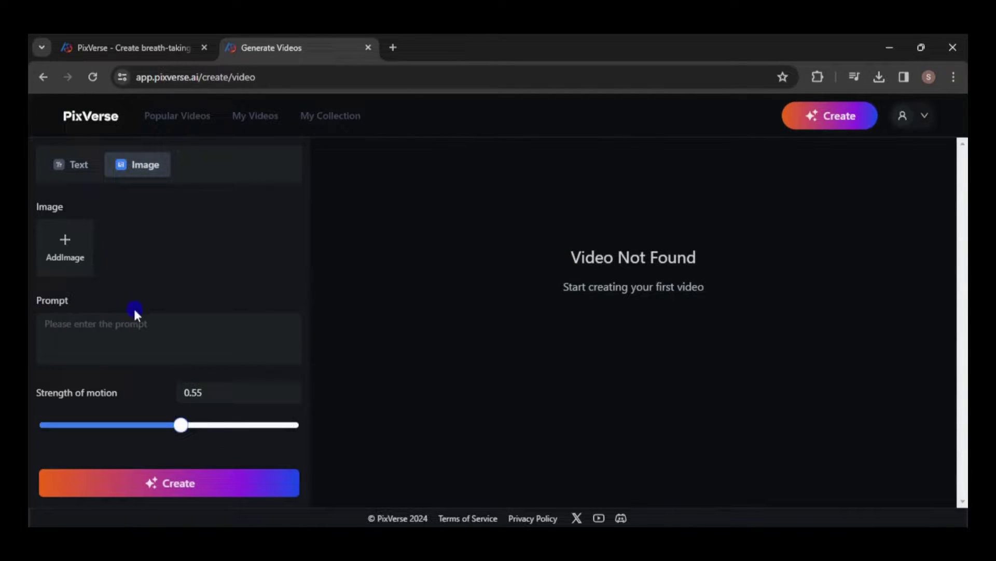
{"action": "left_click", "coordinate": [71, 167]}
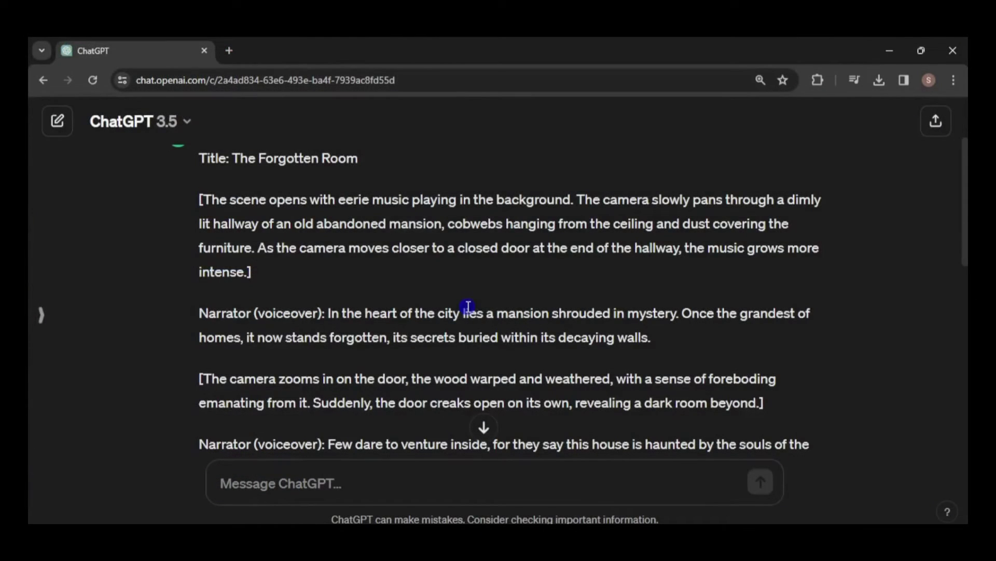
Copy the opening scene description paragraph from the ChatGPT story
{"action": "left_click_drag", "start_coordinate": [207, 197], "coordinate": [242, 262]}
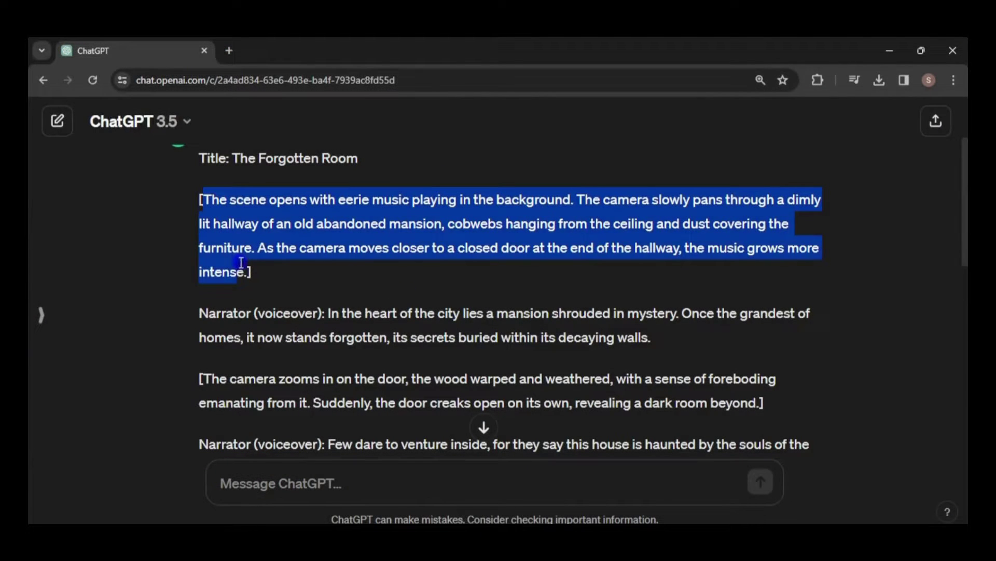
{"action": "right_click", "coordinate": [217, 240]}
{"action": "left_click", "coordinate": [240, 254]}
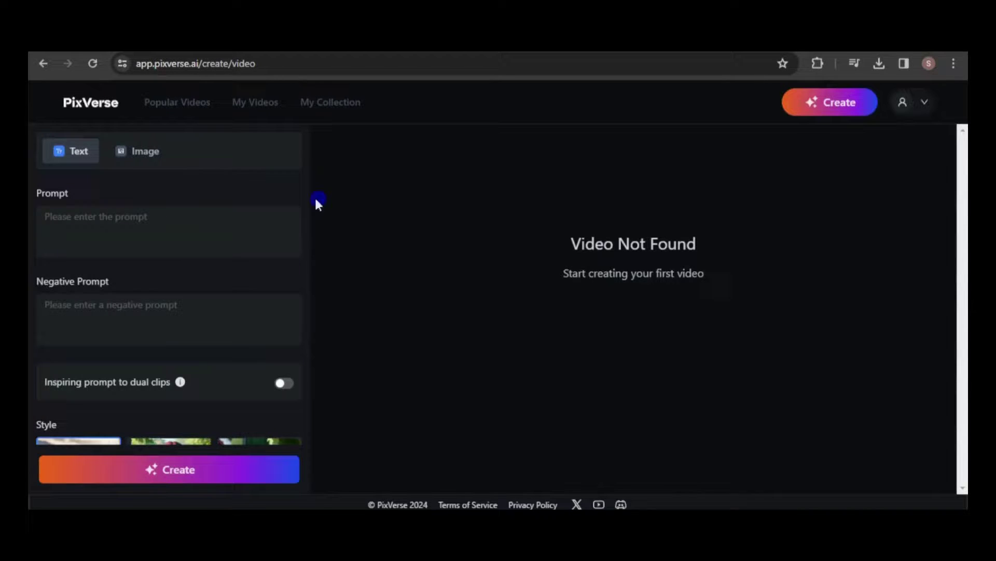
Paste the scene description into the PixVerse prompt and delete its eerie-music sentence
{"action": "left_click", "coordinate": [221, 223]}
{"action": "right_click", "coordinate": [197, 229]}
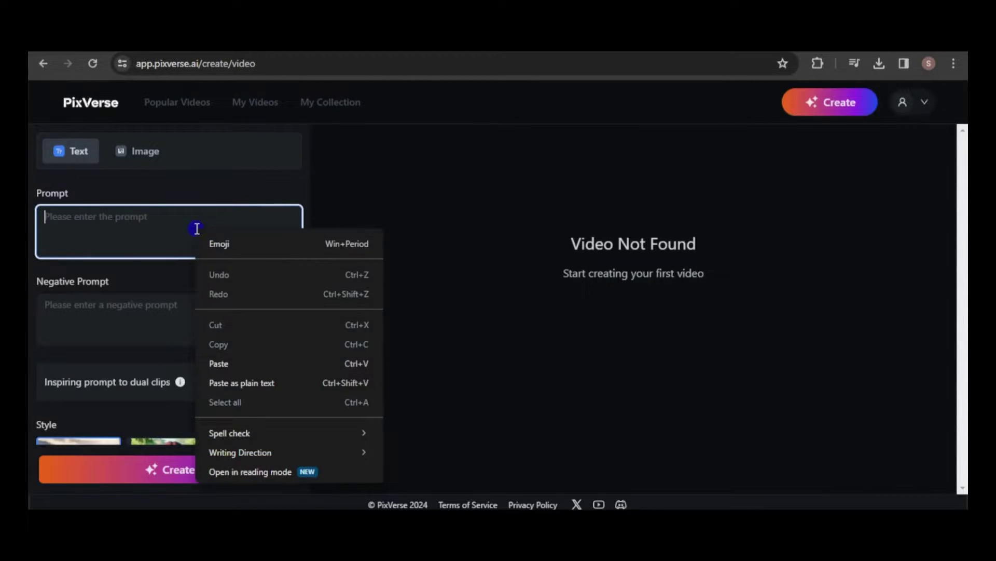
{"action": "left_click", "coordinate": [239, 366]}
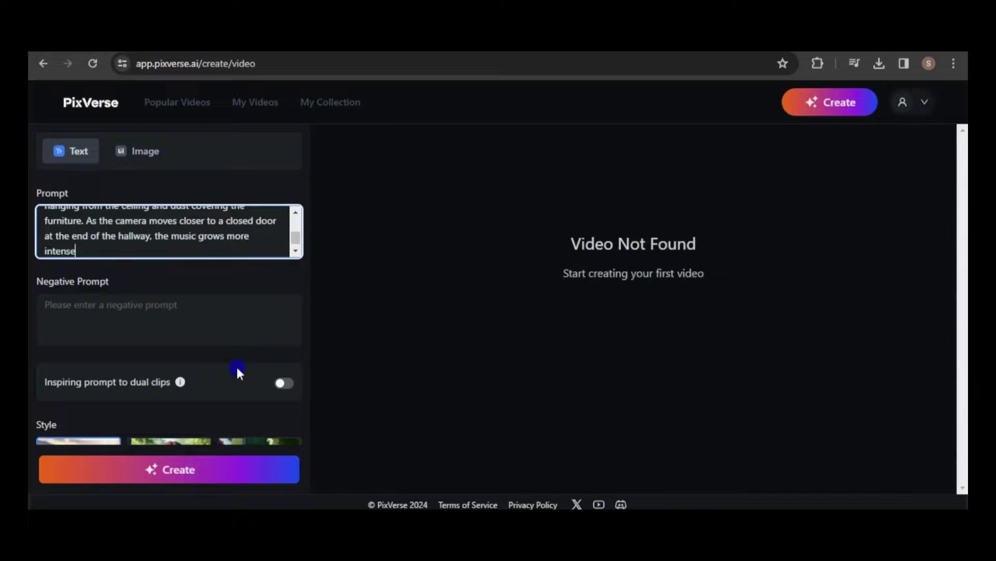
{"action": "left_click", "coordinate": [296, 211]}
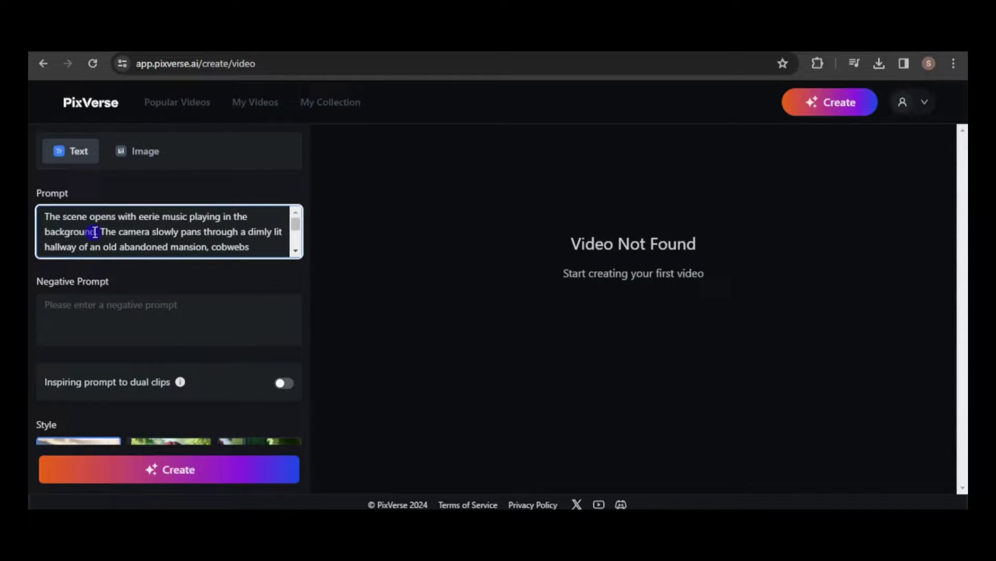
{"action": "key", "text": "BackSpace"}
{"action": "key", "text": "BackSpace"}
{"action": "key", "text": "BackSpace"}
{"action": "key", "text": "BackSpace"}
{"action": "key", "text": "BackSpace"}
{"action": "key", "text": "BackSpace"}
{"action": "key", "text": "BackSpace"}
{"action": "key", "text": "BackSpace"}
{"action": "key", "text": "BackSpace"}
{"action": "key", "text": "BackSpace"}
{"action": "key", "text": "BackSpace"}
{"action": "key", "text": "BackSpace"}
{"action": "key", "text": "BackSpace"}
{"action": "key", "text": "BackSpace"}
{"action": "key", "text": "BackSpace"}
{"action": "key", "text": "BackSpace"}
{"action": "key", "text": "BackSpace"}
{"action": "key", "text": "BackSpace"}
{"action": "key", "text": "BackSpace"}
{"action": "key", "text": "BackSpace"}
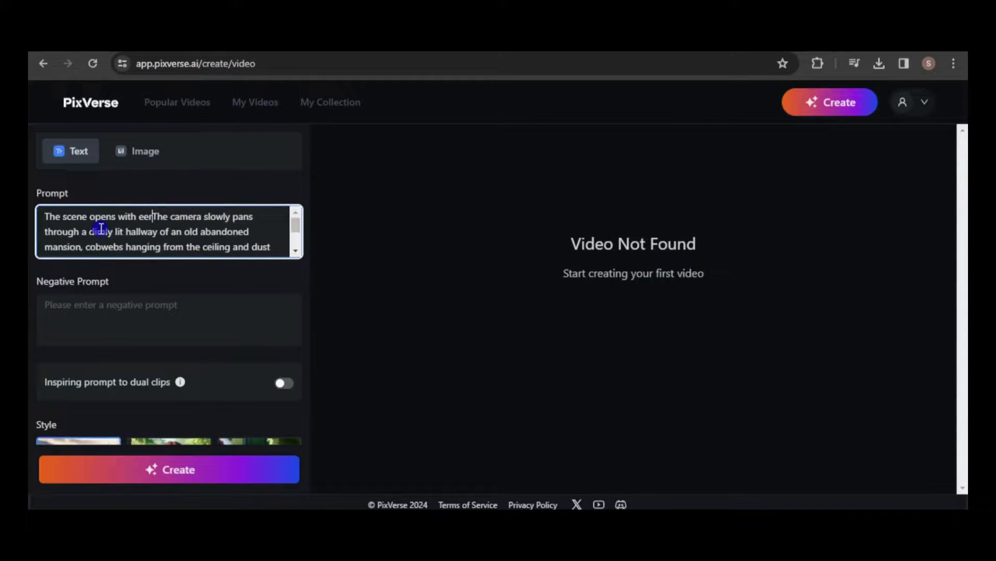
{"action": "scroll", "coordinate": [203, 254], "scroll_direction": "down", "scroll_amount": 2}
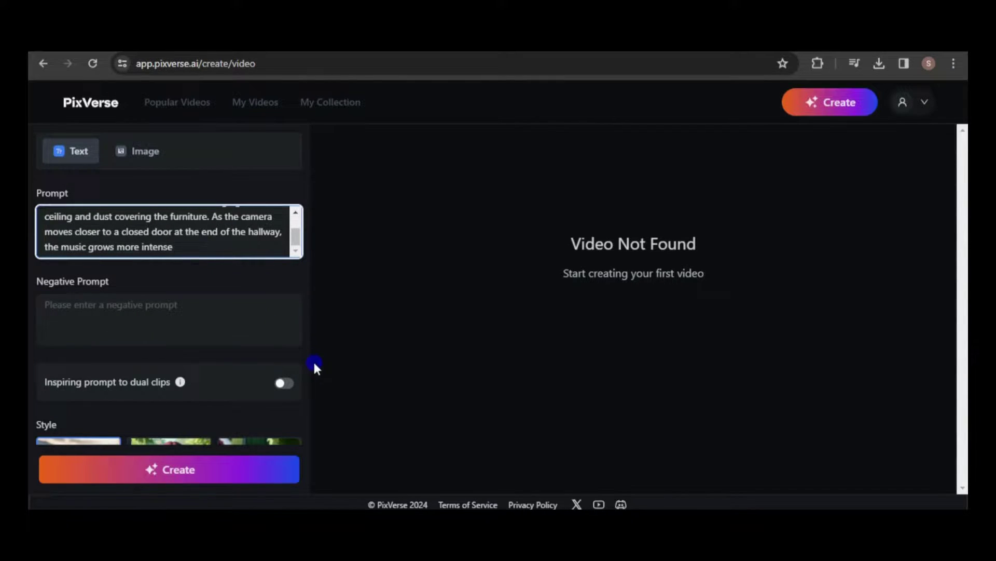
{"action": "left_click", "coordinate": [297, 354]}
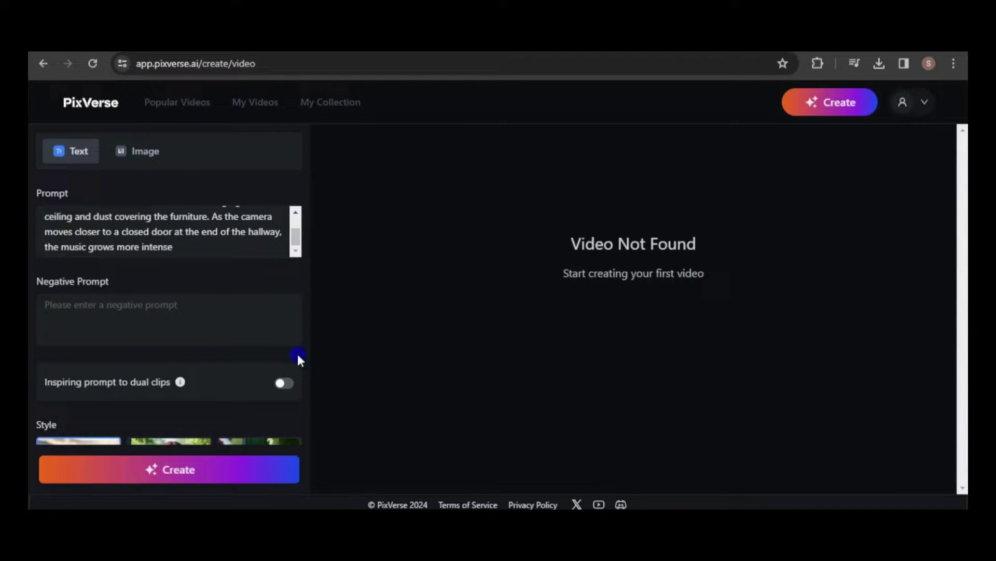
Generate dual-clip 3D Animation videos in 16:9 from the hallway prompt
{"action": "scroll", "coordinate": [298, 353], "scroll_direction": "down", "scroll_amount": 2}
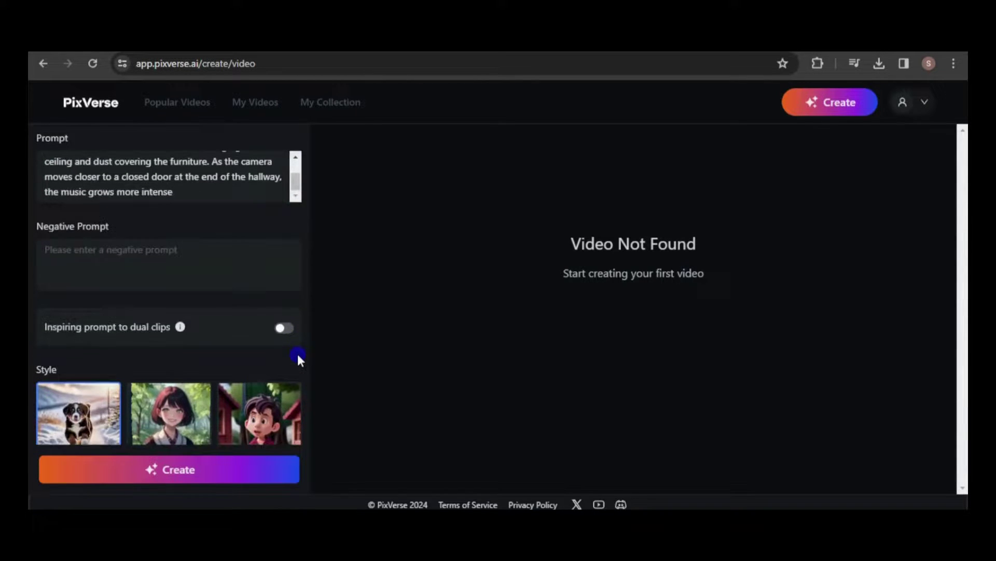
{"action": "scroll", "coordinate": [298, 358], "scroll_direction": "down", "scroll_amount": 2}
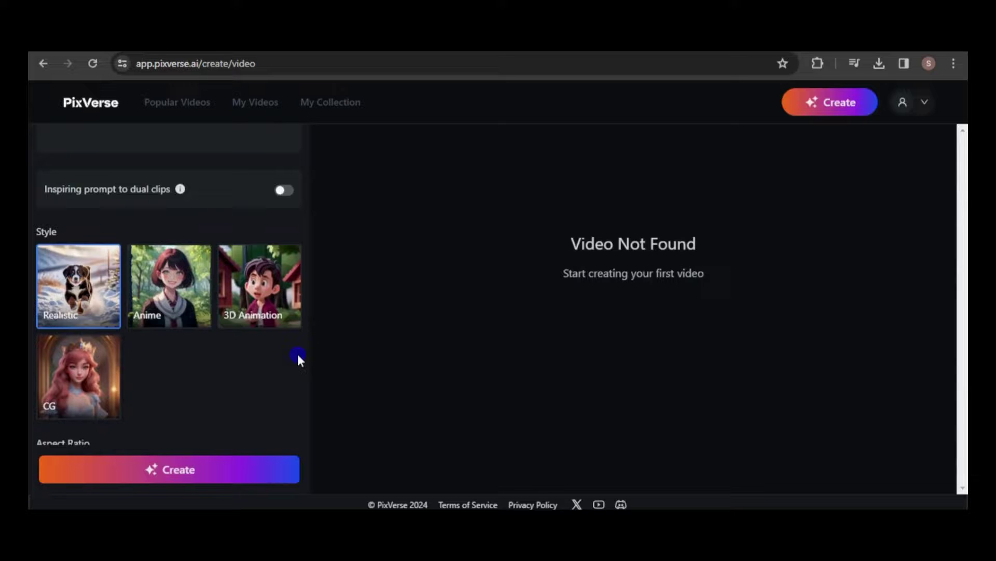
{"action": "scroll", "coordinate": [299, 358], "scroll_direction": "down", "scroll_amount": 1}
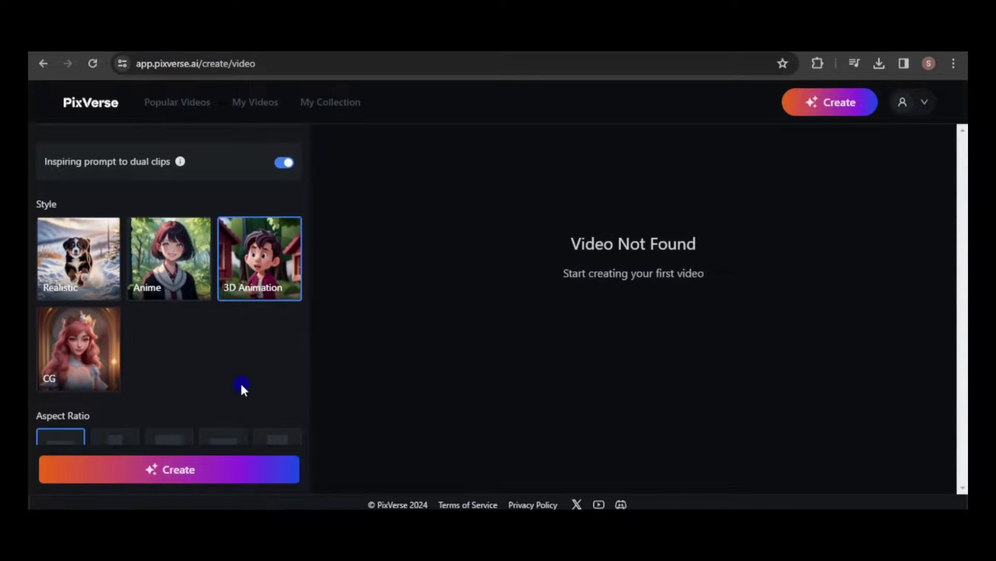
{"action": "scroll", "coordinate": [242, 388], "scroll_direction": "down", "scroll_amount": 2}
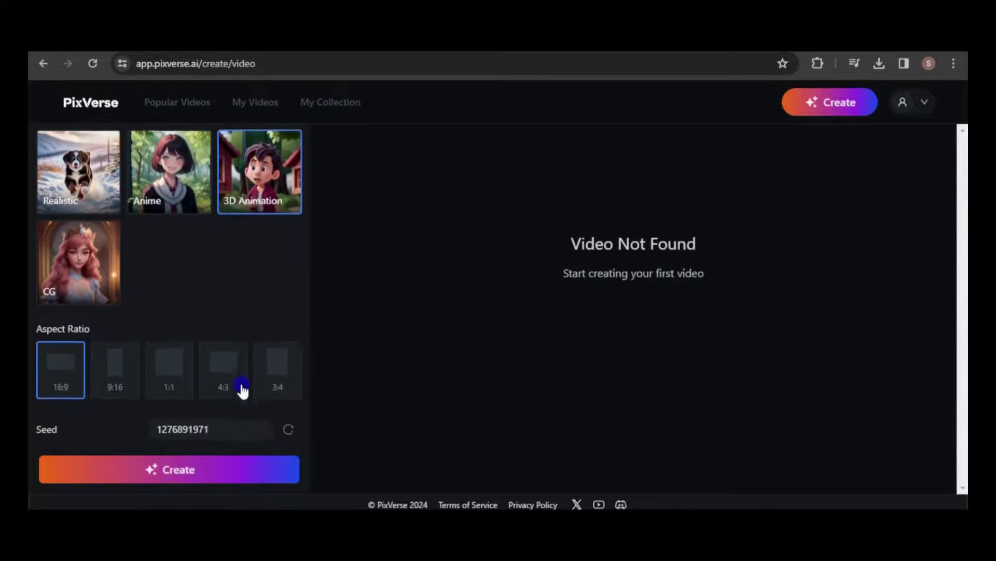
{"action": "left_click", "coordinate": [148, 475]}
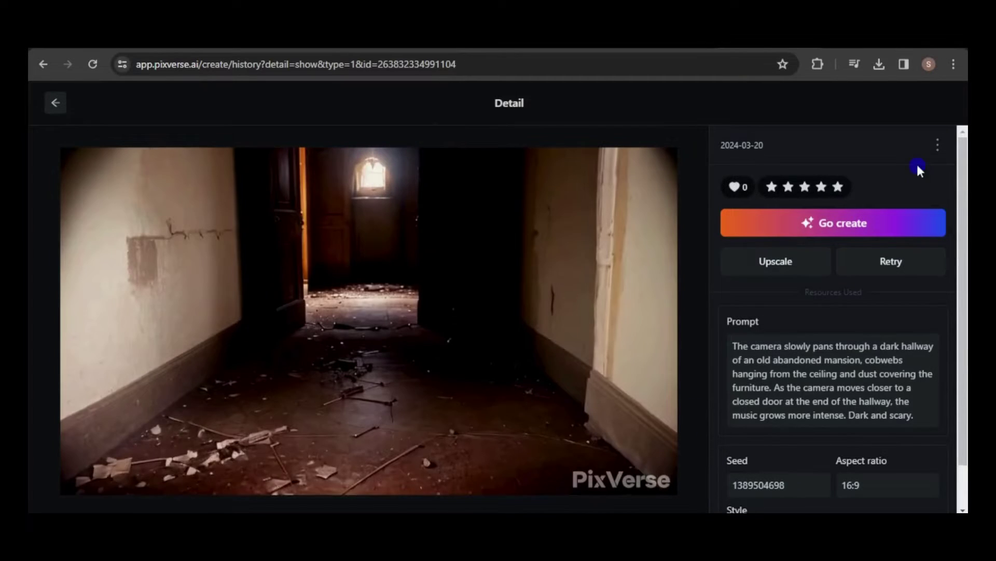
Check the generated hallway clip's options, then select the door-zoom scene paragraph in ChatGPT
{"action": "left_click", "coordinate": [937, 144]}
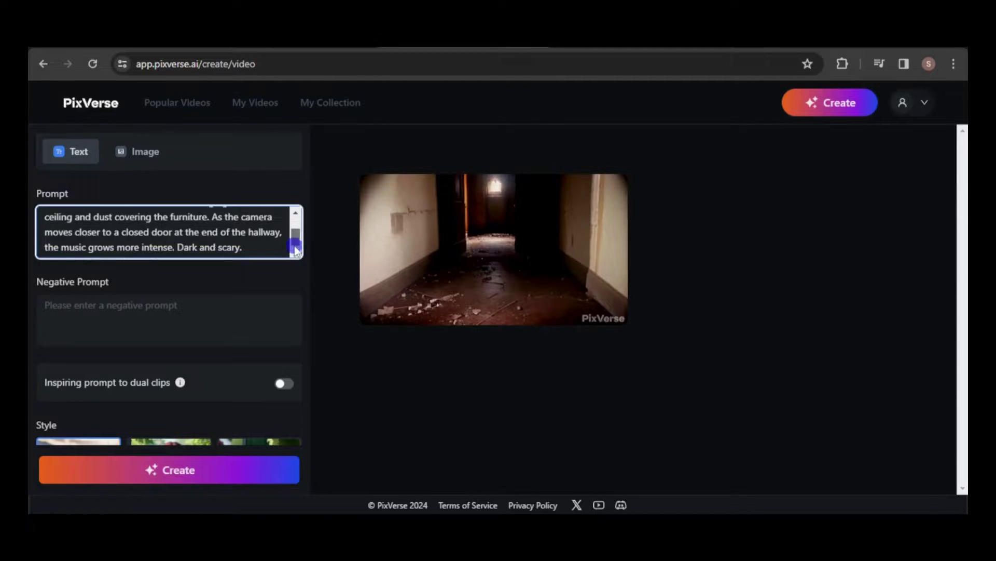
{"action": "left_click_drag", "start_coordinate": [294, 253], "coordinate": [296, 220]}
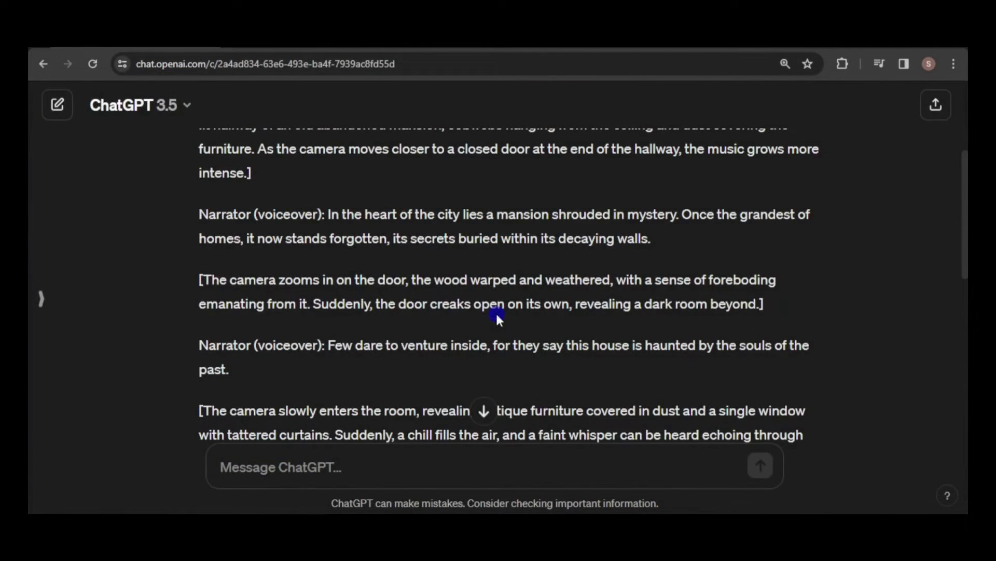
{"action": "left_click_drag", "start_coordinate": [199, 279], "coordinate": [770, 305]}
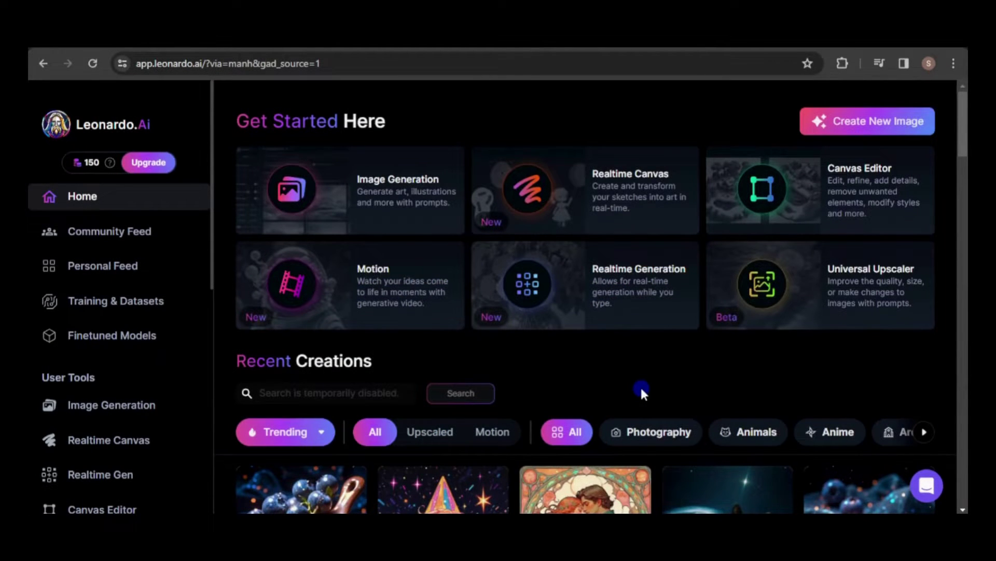
In Image Generation, add the negative prompt 'inside lights, glow' and set Number of Images to 1
{"action": "left_click", "coordinate": [383, 196]}
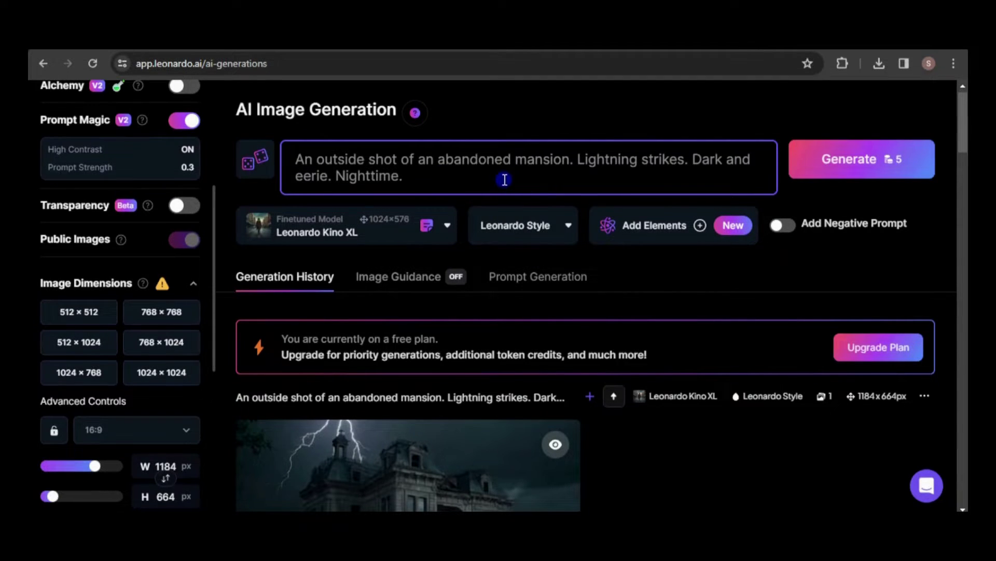
{"action": "left_click", "coordinate": [782, 225]}
{"action": "type", "text": "inside lights"}
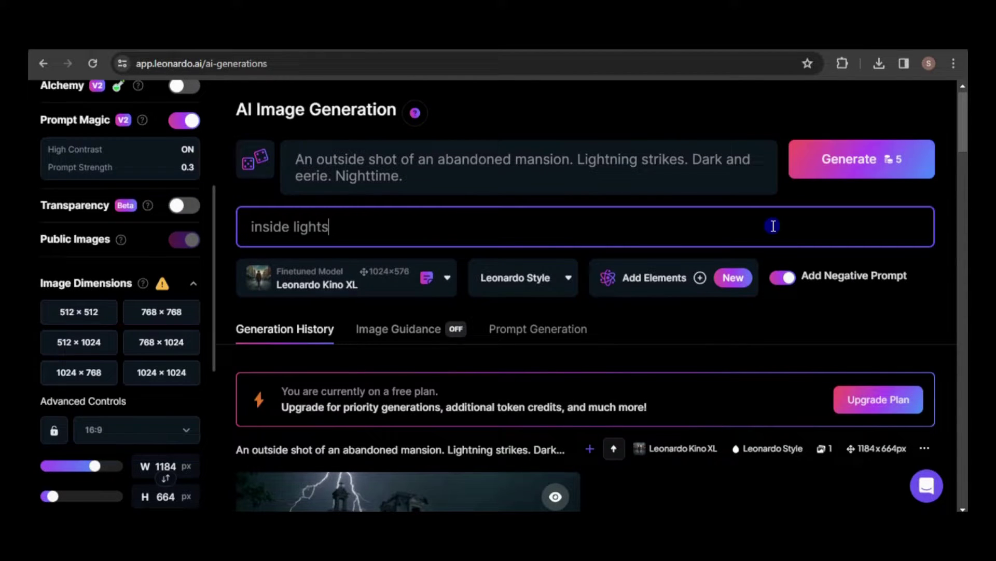
{"action": "type", "text": ", glow"}
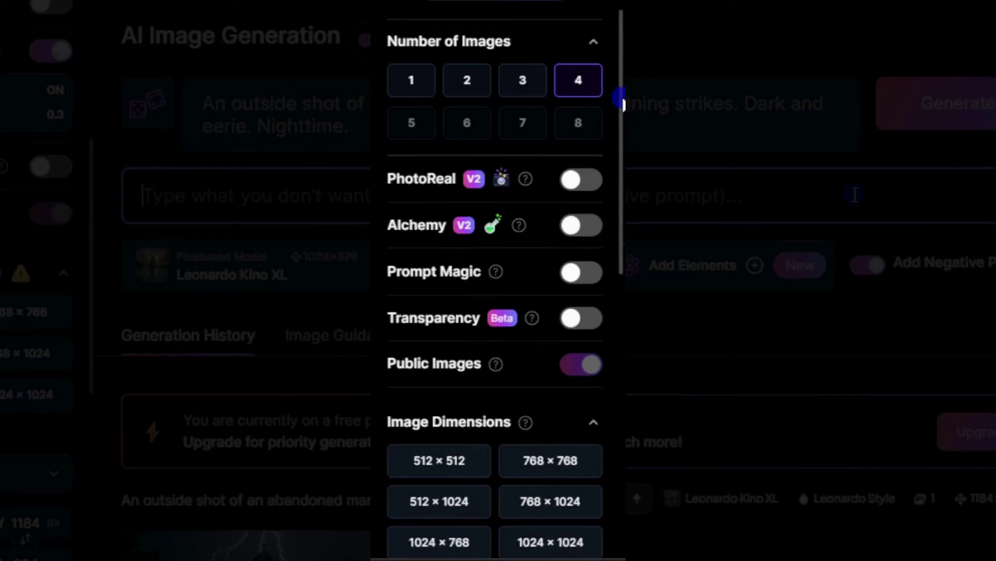
{"action": "type", "text": "inside light, glow"}
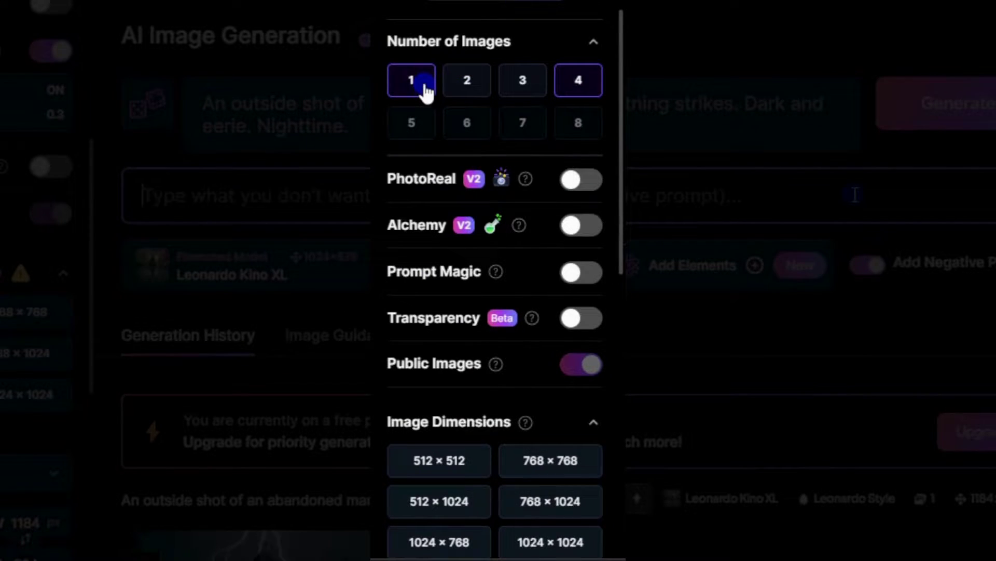
{"action": "type", "text": "inside lights"}
{"action": "left_click", "coordinate": [439, 226]}
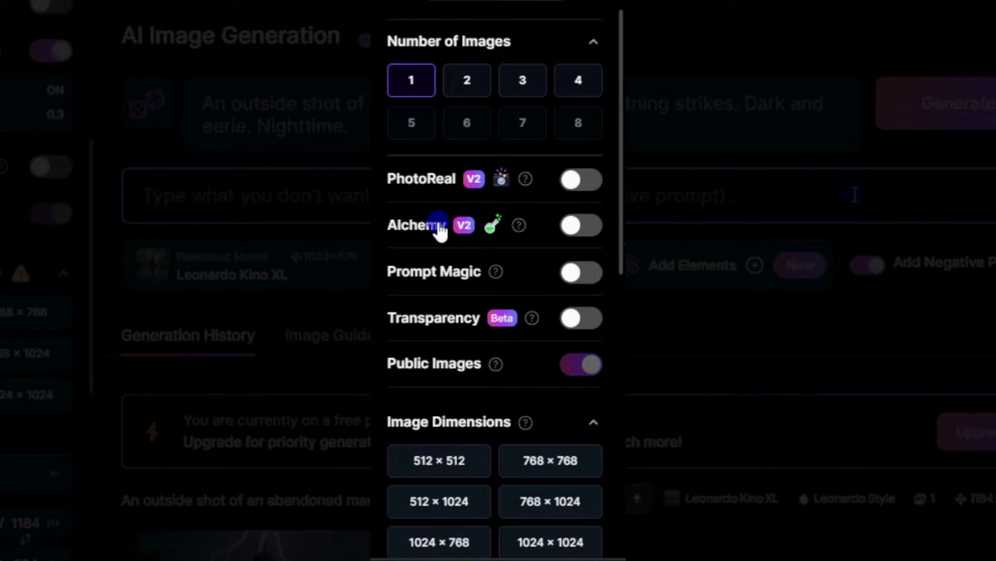
{"action": "type", "text": "inside lights"}
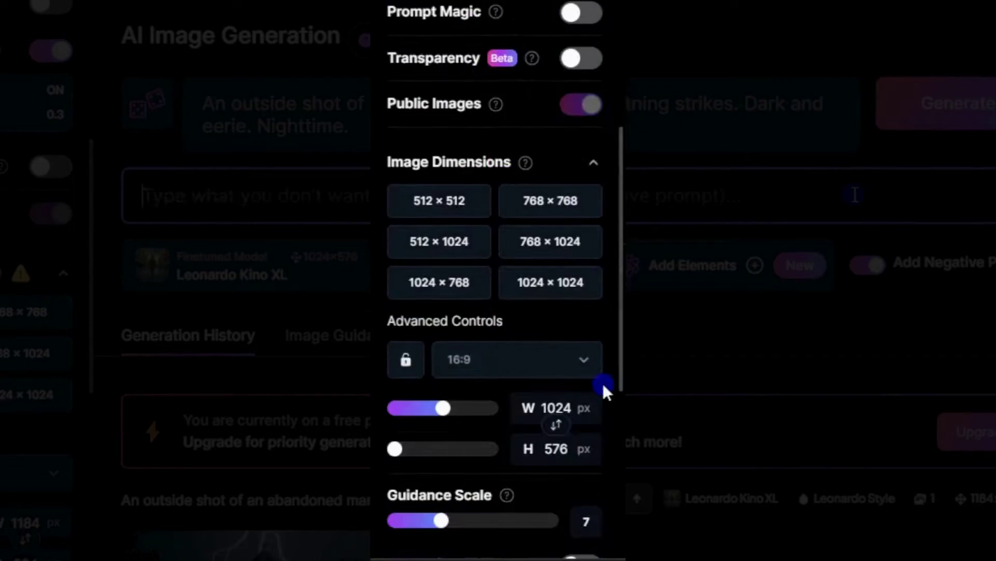
{"action": "type", "text": "inside lights, glow"}
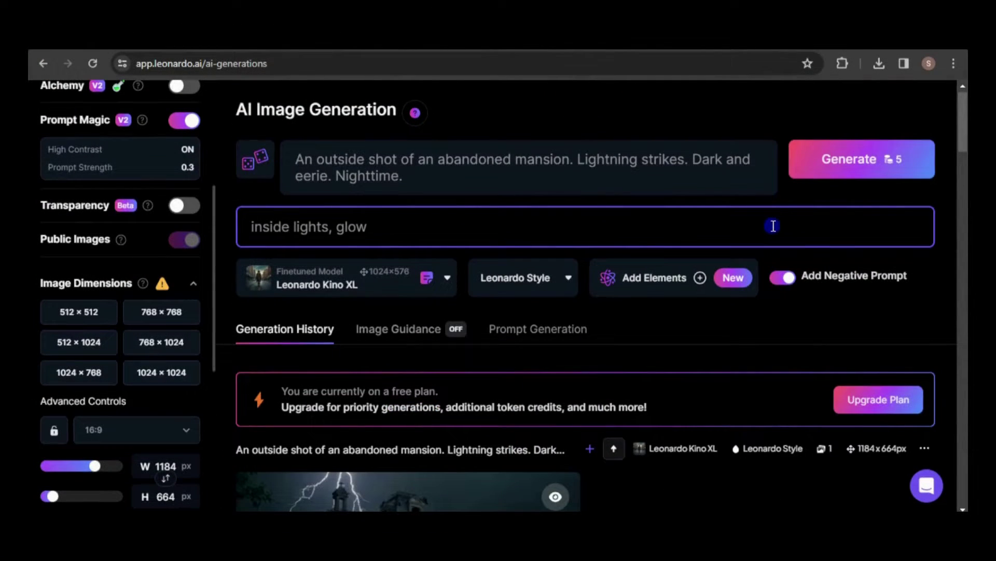
Generate the mansion image and turn it into a Motion video with Motion Strength 3
{"action": "left_click", "coordinate": [864, 165]}
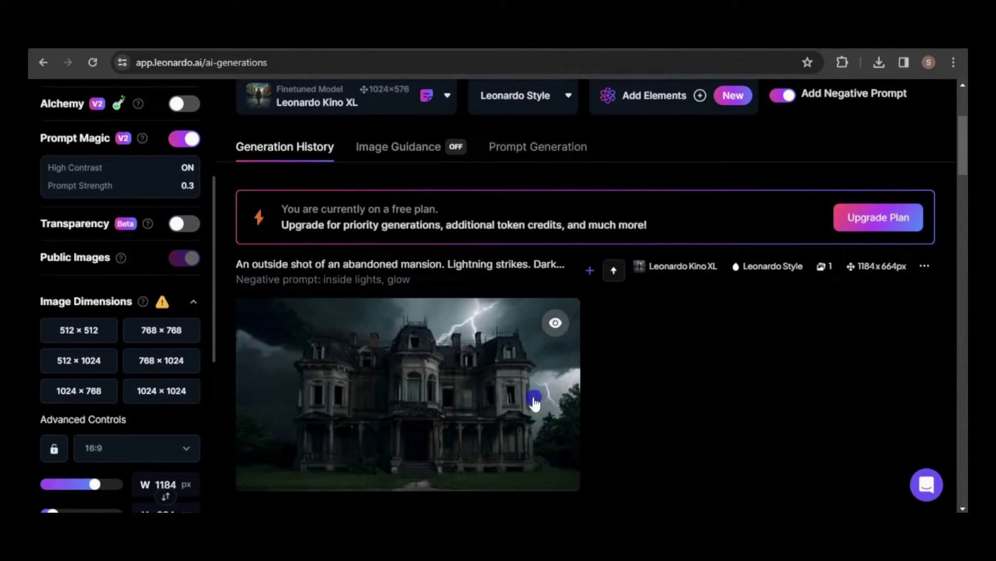
{"action": "mouse_move", "coordinate": [501, 386]}
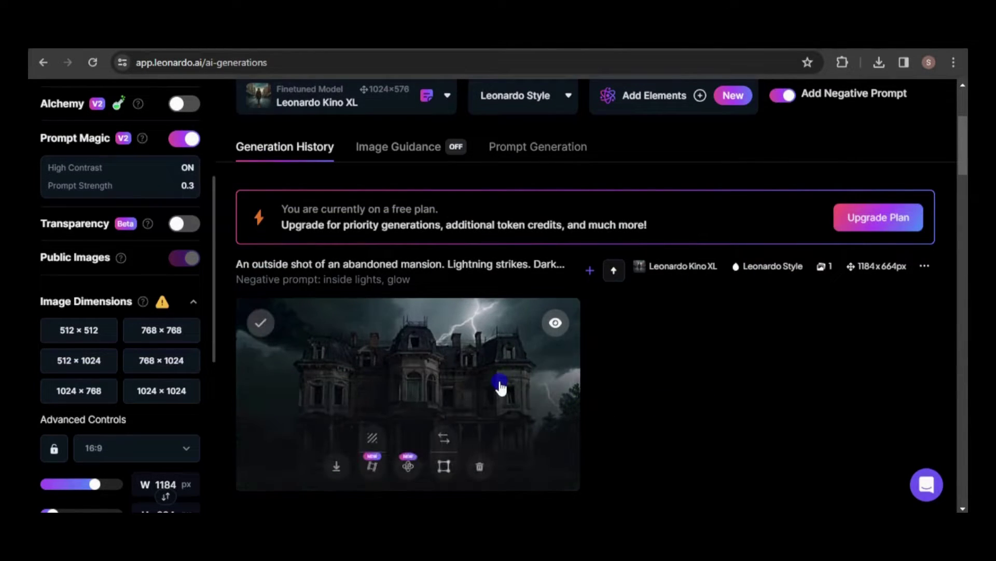
{"action": "left_click", "coordinate": [372, 467]}
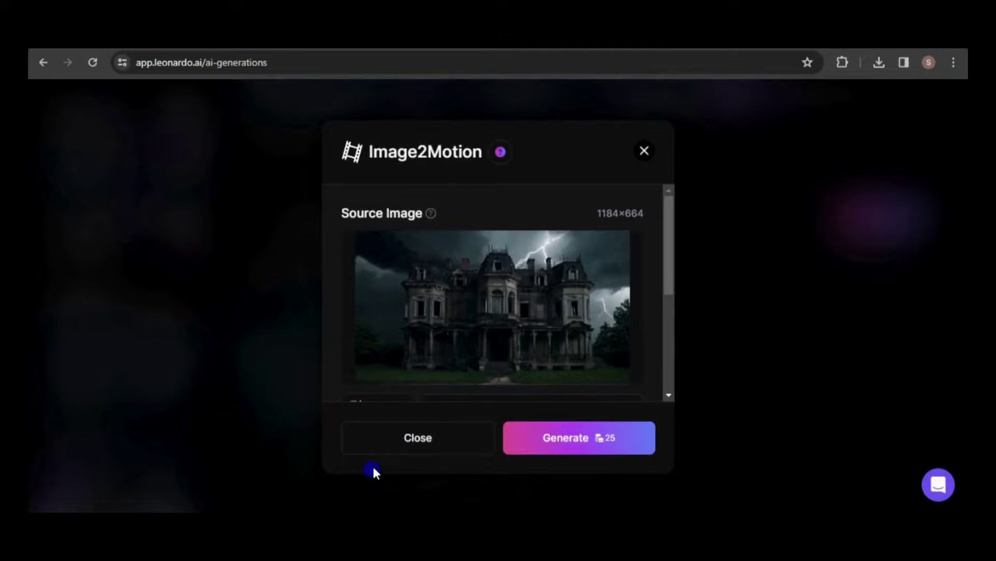
{"action": "left_click_drag", "start_coordinate": [670, 242], "coordinate": [662, 304]}
{"action": "left_click_drag", "start_coordinate": [503, 316], "coordinate": [519, 318]}
{"action": "left_click_drag", "start_coordinate": [667, 277], "coordinate": [658, 200]}
{"action": "left_click", "coordinate": [734, 294]}
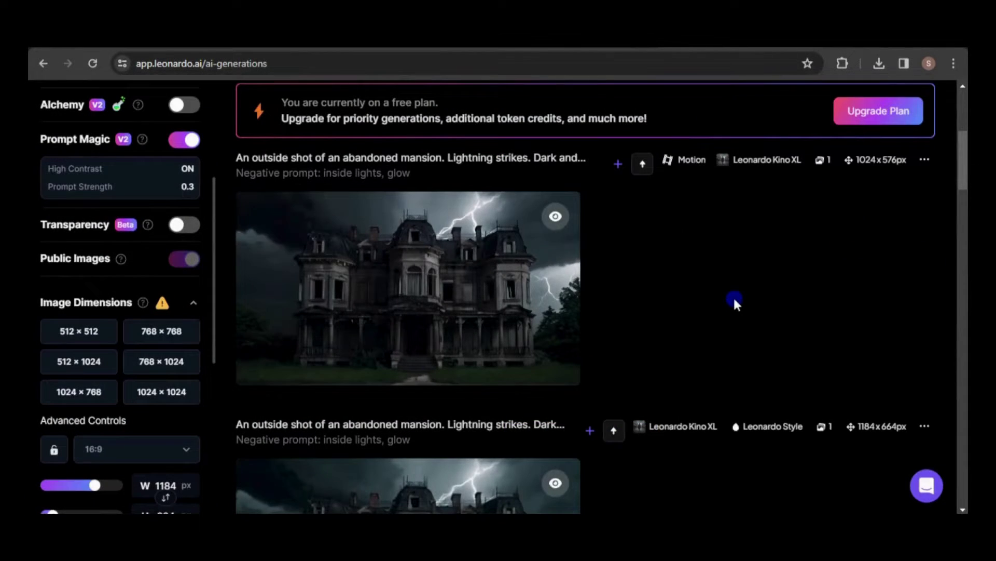
Download the lightning-struck mansion still image as a JPG
{"action": "mouse_move", "coordinate": [560, 279]}
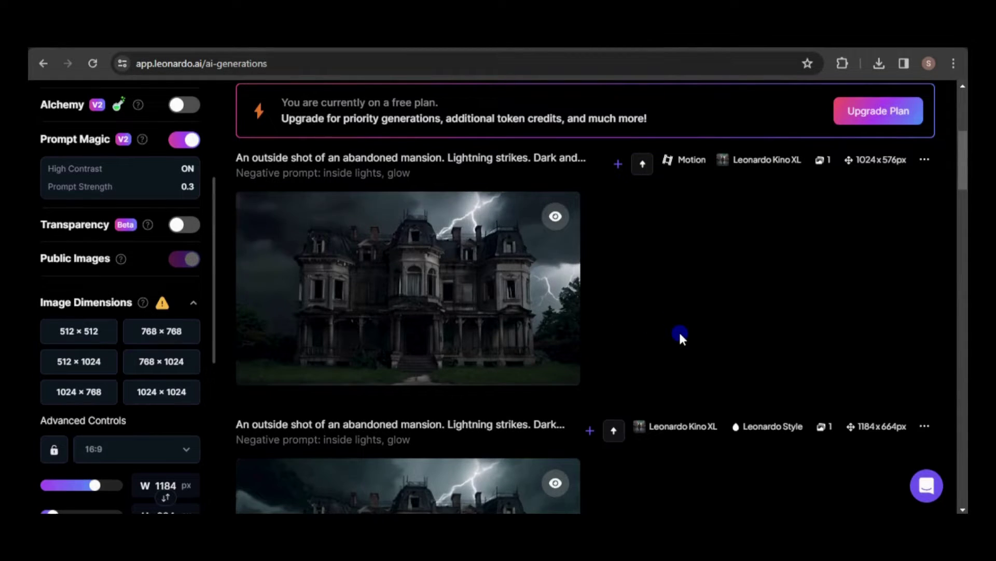
{"action": "scroll", "coordinate": [681, 337], "scroll_direction": "down", "scroll_amount": 3}
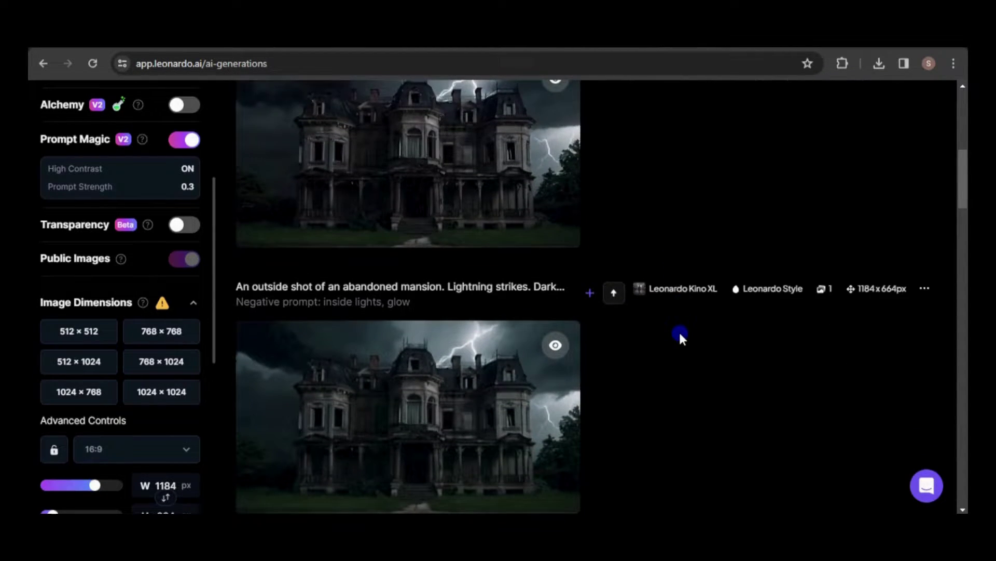
{"action": "mouse_move", "coordinate": [380, 392]}
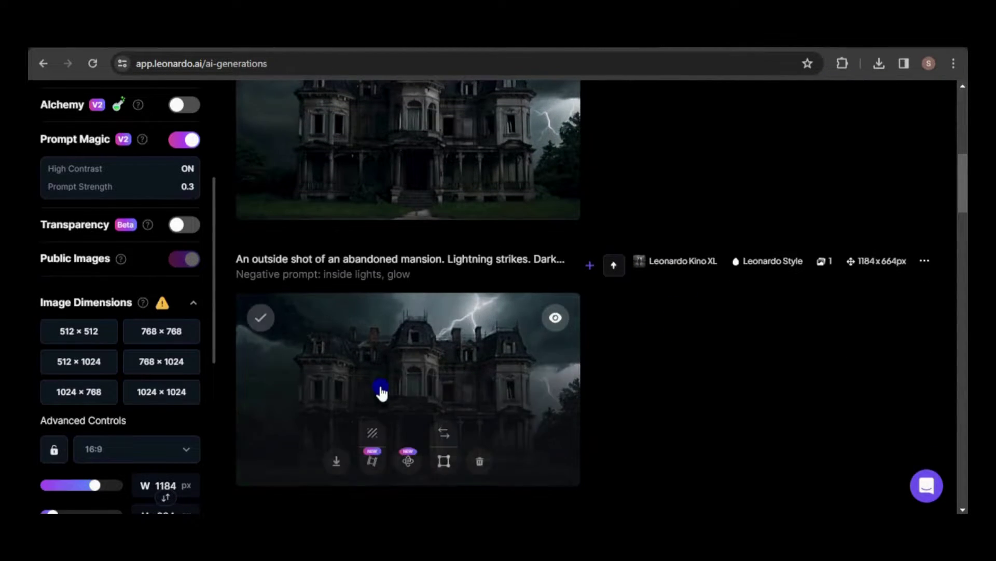
{"action": "left_click", "coordinate": [337, 463]}
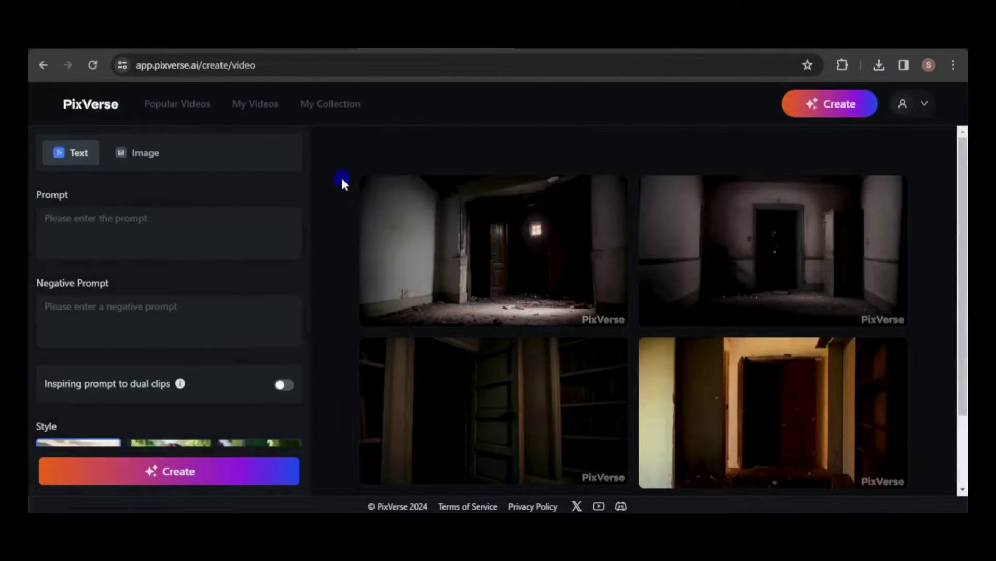
Upload the mansion JPG in PixVerse Image mode, create the lightning zoom-in clip, and download it
{"action": "left_click", "coordinate": [138, 153]}
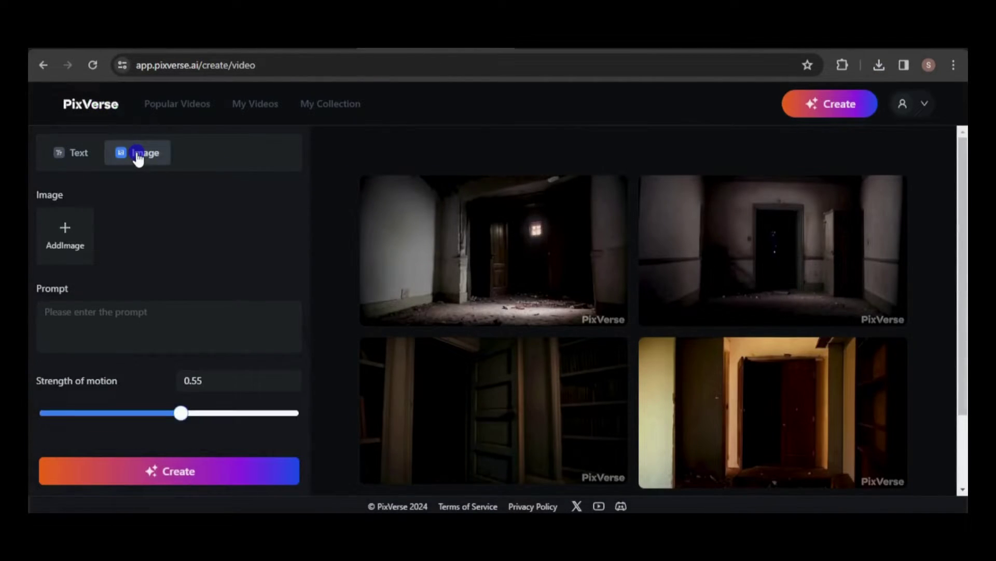
{"action": "left_click", "coordinate": [60, 230]}
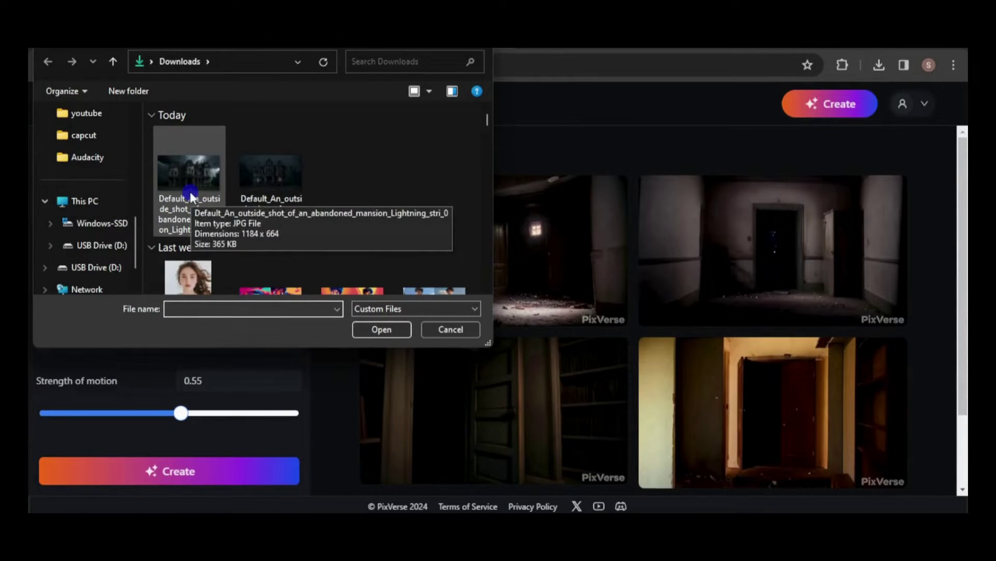
{"action": "double_click", "coordinate": [196, 218]}
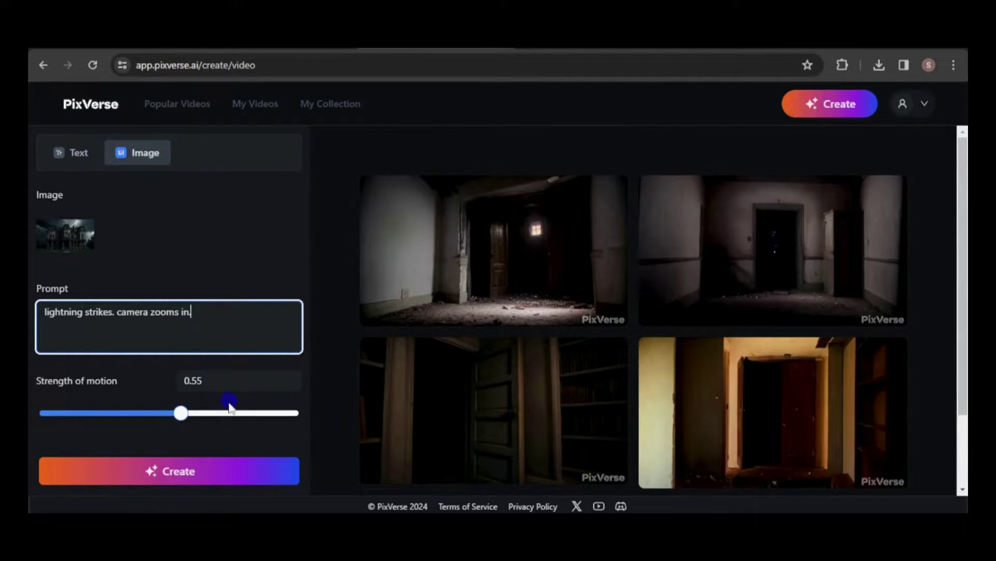
{"action": "left_click", "coordinate": [181, 472]}
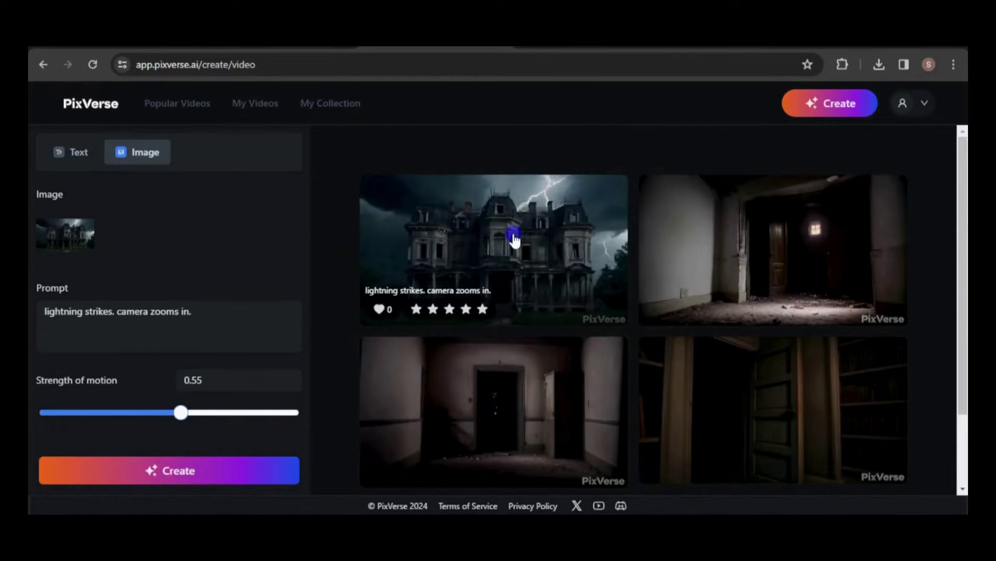
{"action": "left_click", "coordinate": [514, 236]}
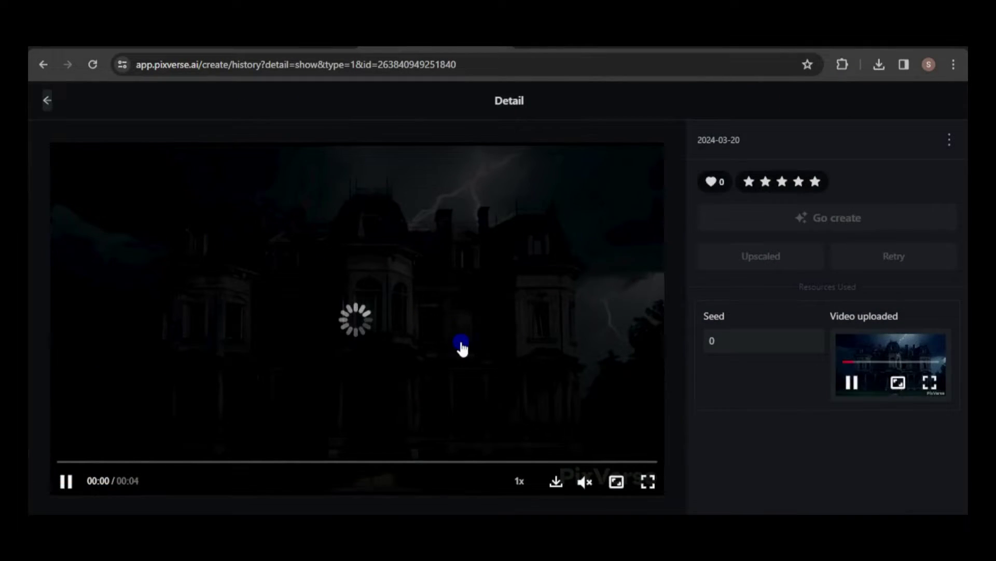
{"action": "left_click", "coordinate": [555, 482]}
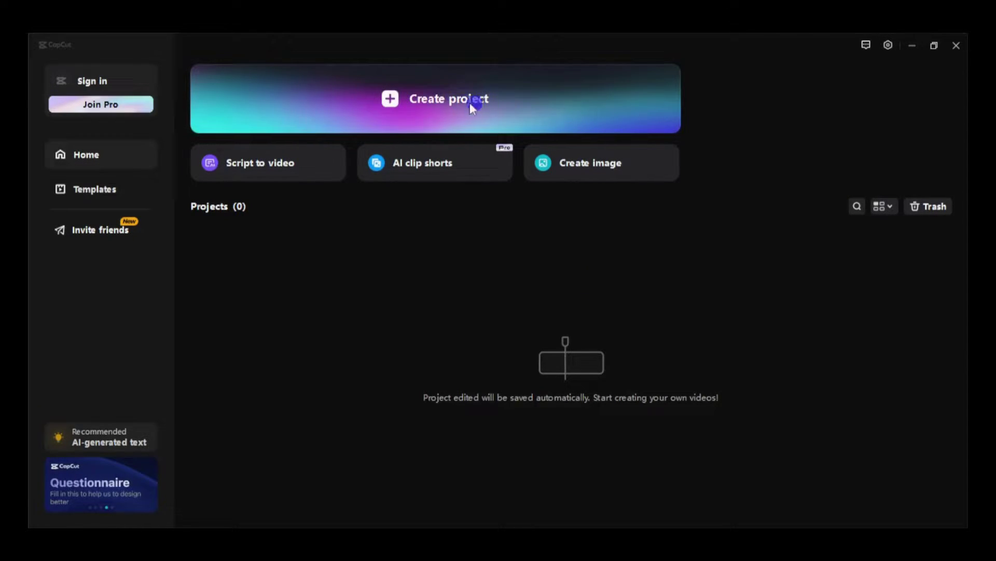
Create a new CapCut project, 0323, from the home screen
{"action": "left_click", "coordinate": [418, 98]}
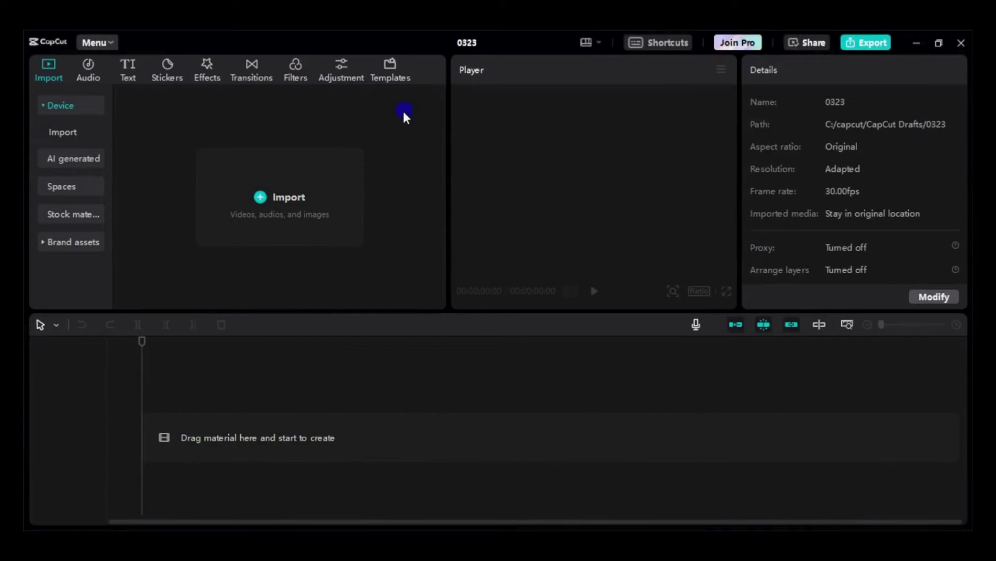
Import the PixVerse clips onto the timeline and scale the opening mansion clip to 117%
{"action": "left_click", "coordinate": [260, 200]}
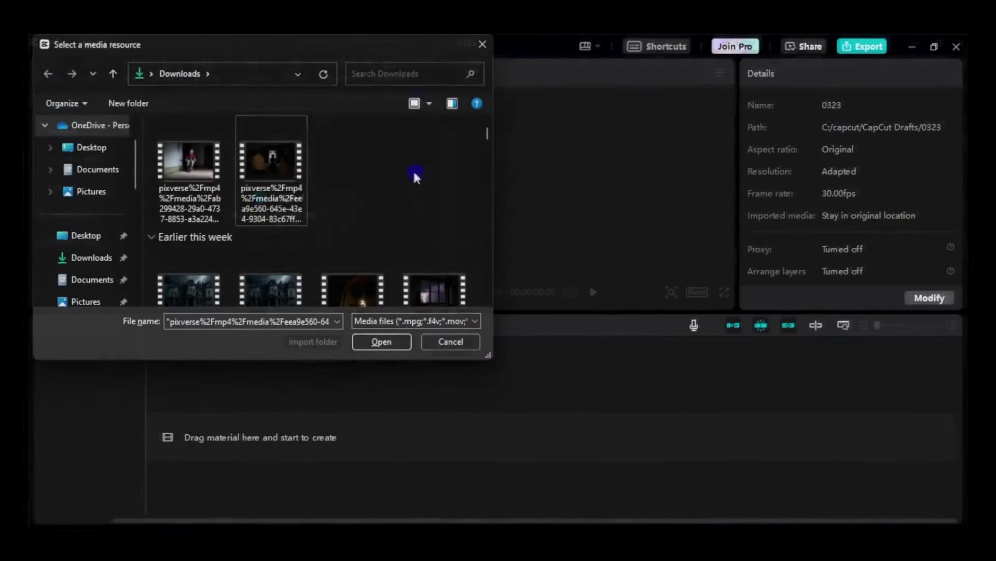
{"action": "double_click", "coordinate": [255, 189]}
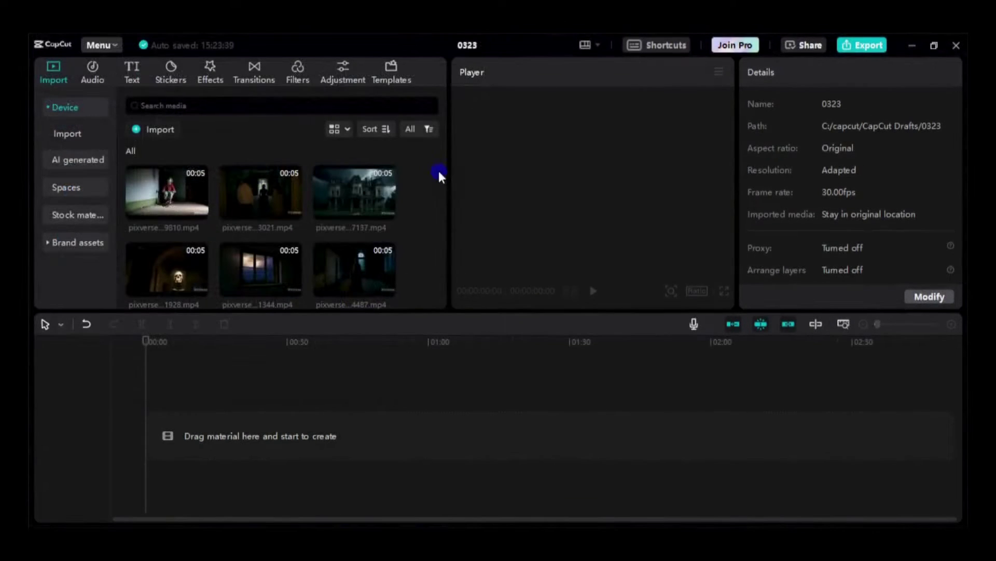
{"action": "left_click", "coordinate": [387, 211]}
{"action": "left_click", "coordinate": [419, 387]}
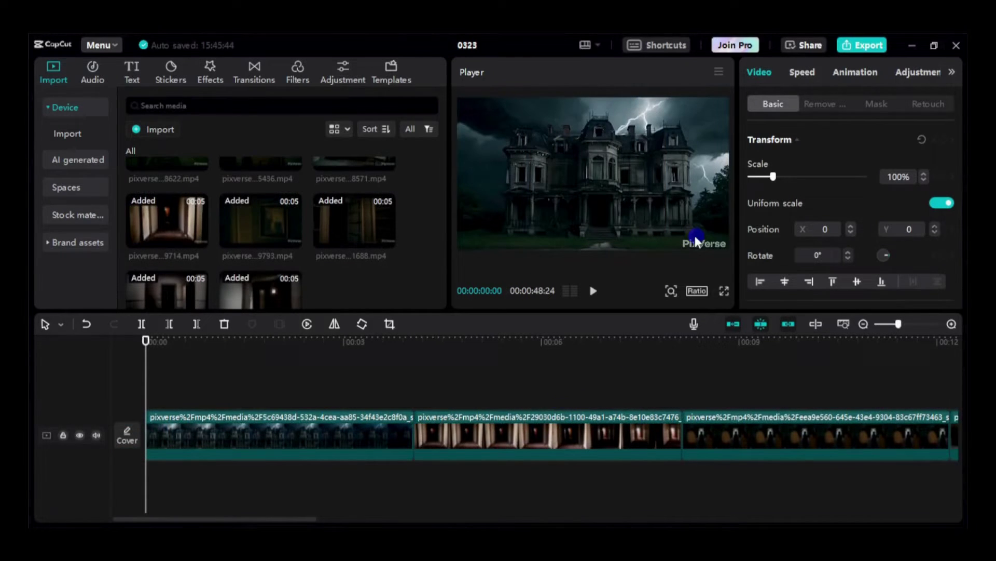
{"action": "left_click", "coordinate": [634, 201]}
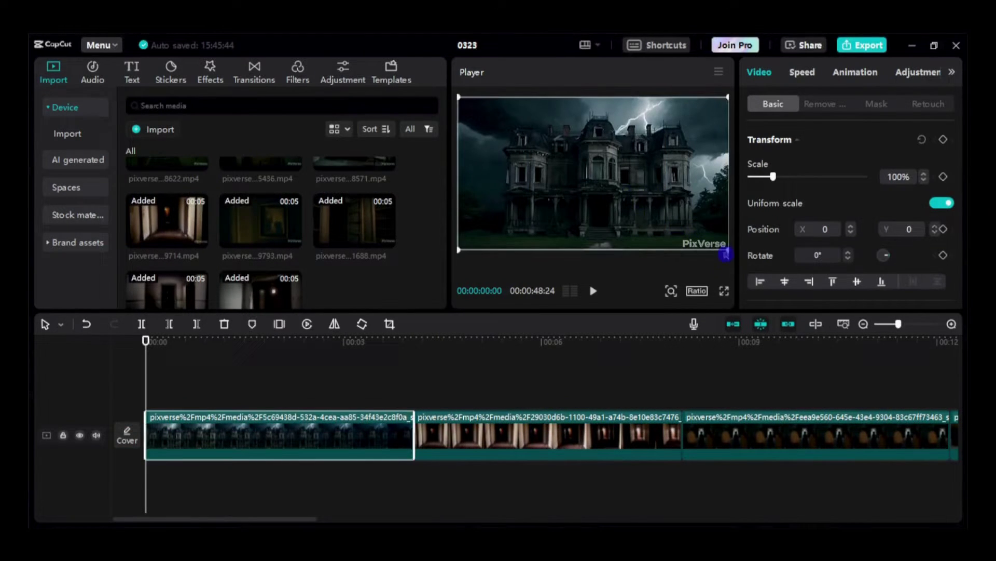
{"action": "left_click_drag", "start_coordinate": [726, 249], "coordinate": [758, 282]}
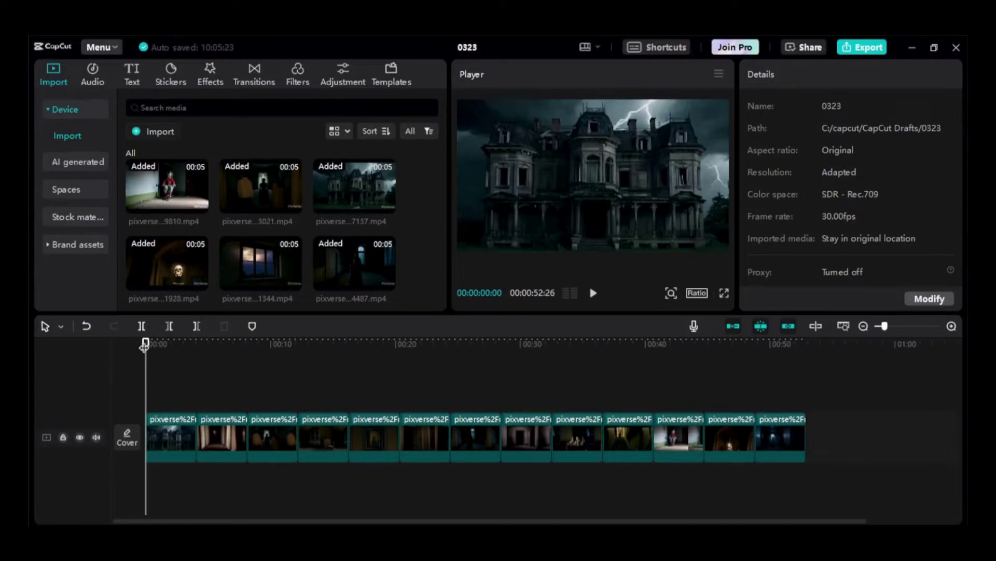
Add an Oppenheimer filter at about 4 seconds and lengthen it slightly
{"action": "left_click_drag", "start_coordinate": [145, 347], "coordinate": [201, 370]}
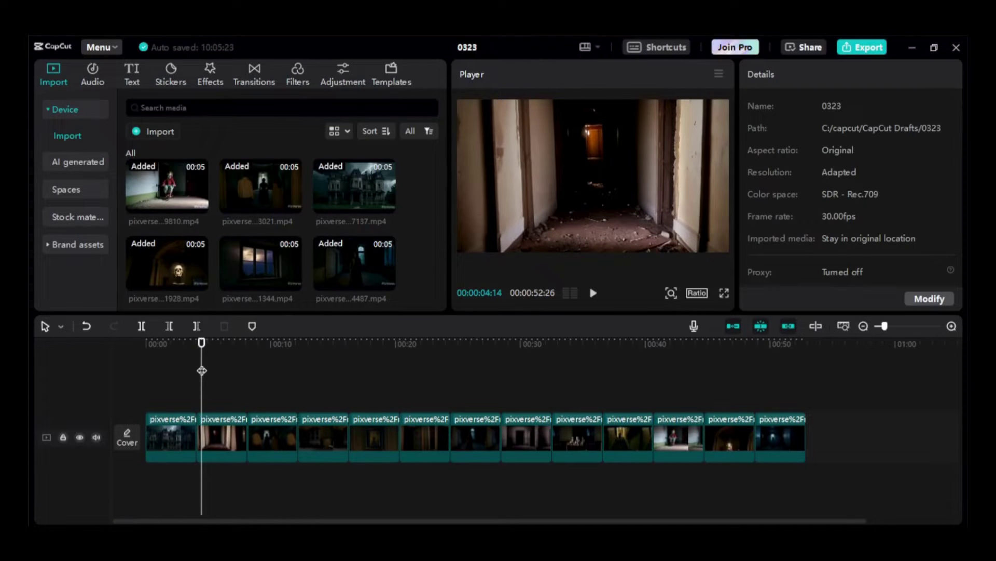
{"action": "left_click", "coordinate": [298, 78]}
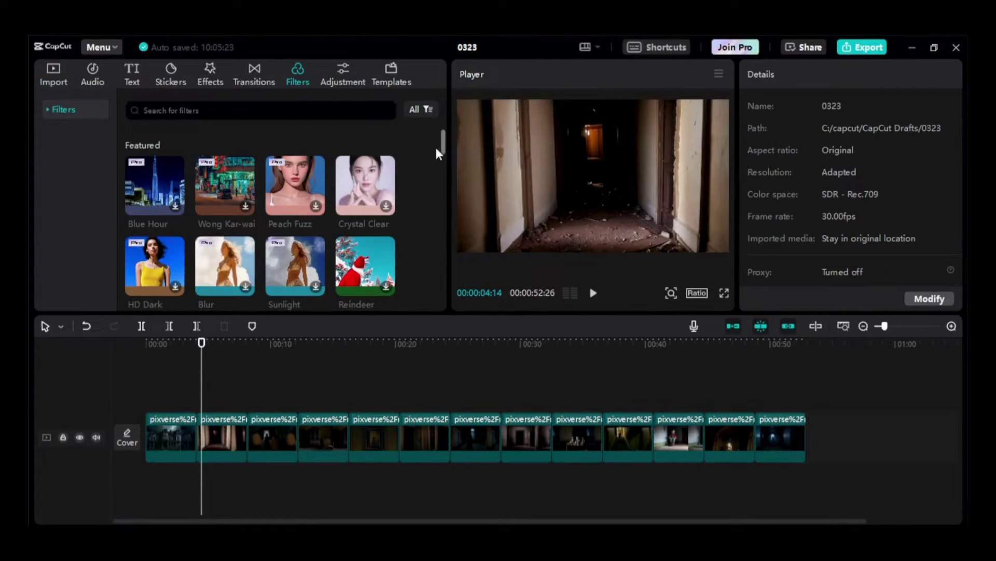
{"action": "left_click_drag", "start_coordinate": [443, 137], "coordinate": [438, 227]}
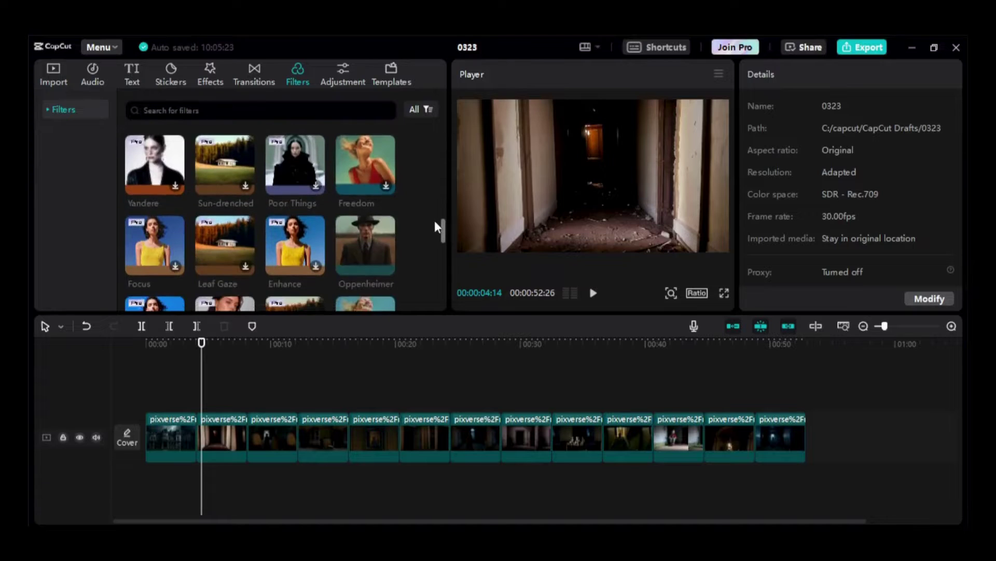
{"action": "left_click", "coordinate": [387, 267]}
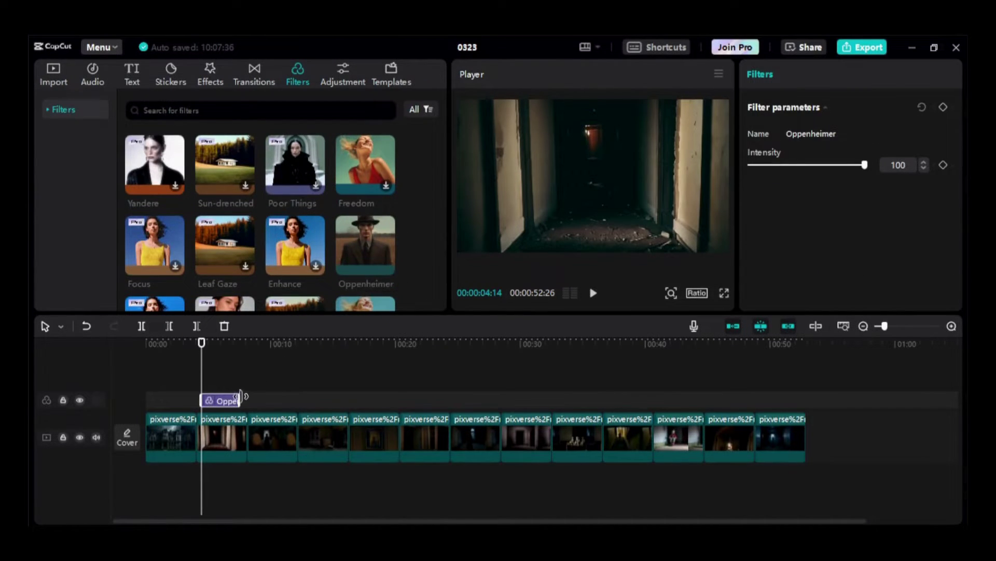
{"action": "left_click_drag", "start_coordinate": [239, 401], "coordinate": [246, 402]}
{"action": "left_click_drag", "start_coordinate": [203, 341], "coordinate": [213, 359]}
Add a second Oppenheimer filter at 40 seconds, stretched to about 44 seconds
{"action": "left_click", "coordinate": [654, 342]}
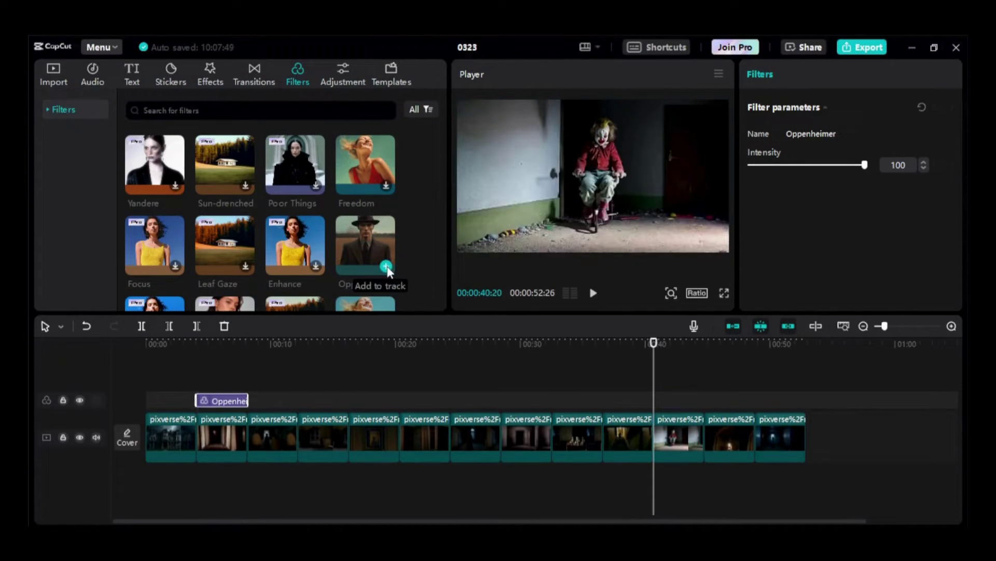
{"action": "left_click", "coordinate": [386, 265]}
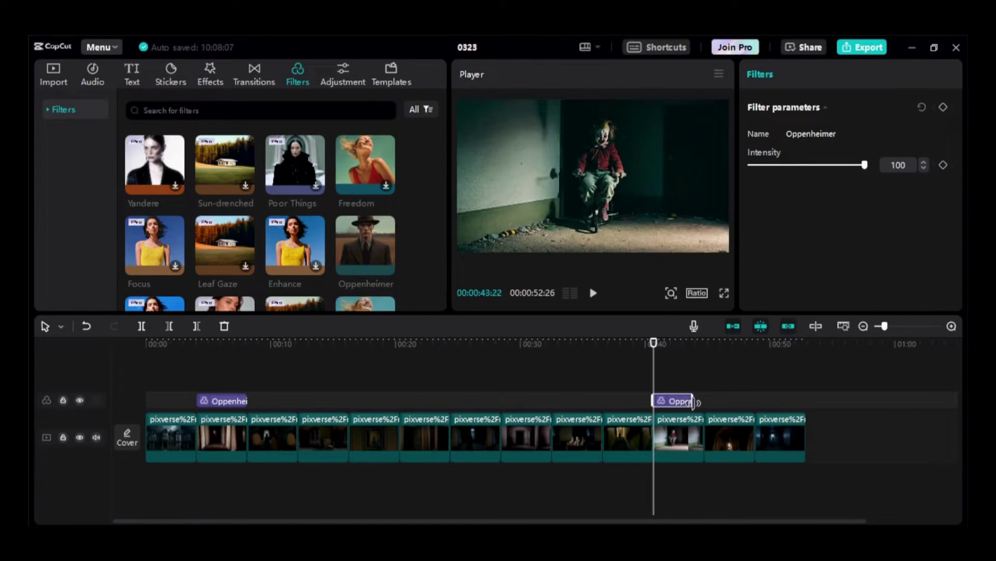
{"action": "left_click_drag", "start_coordinate": [692, 400], "coordinate": [705, 405]}
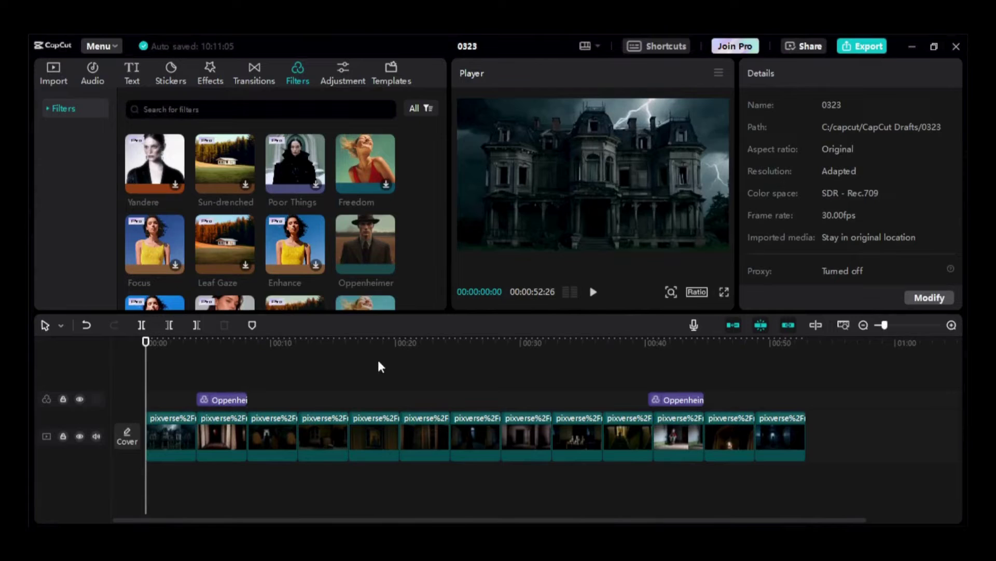
Add the third Trending text template as a default 'Abc' clip at the timeline start
{"action": "left_click", "coordinate": [134, 74]}
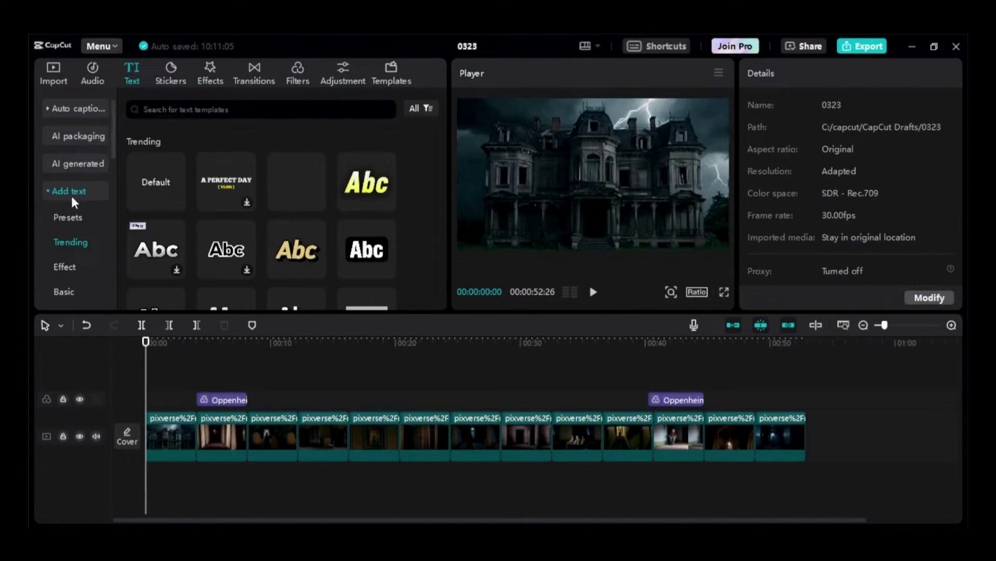
{"action": "mouse_move", "coordinate": [311, 198]}
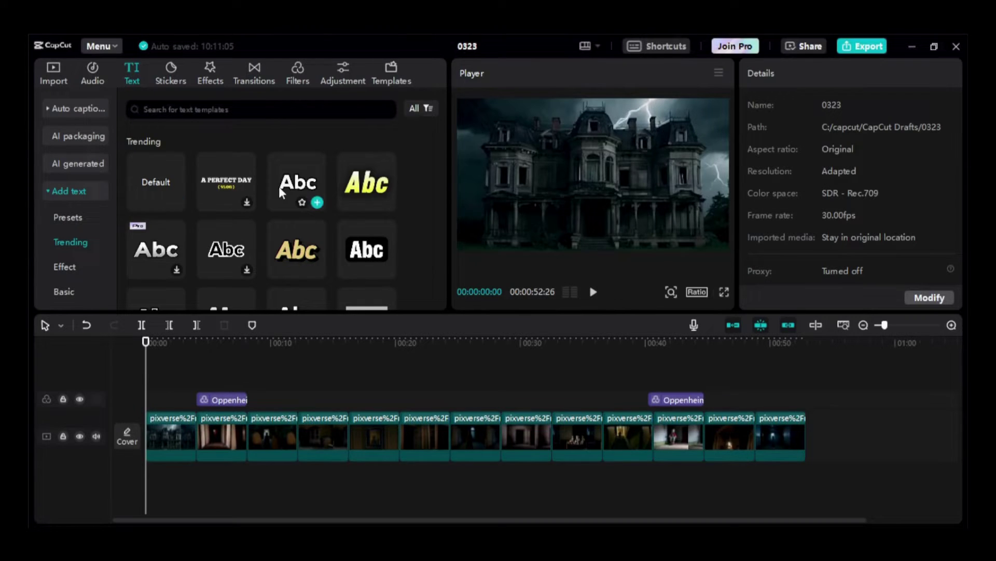
{"action": "left_click", "coordinate": [317, 203]}
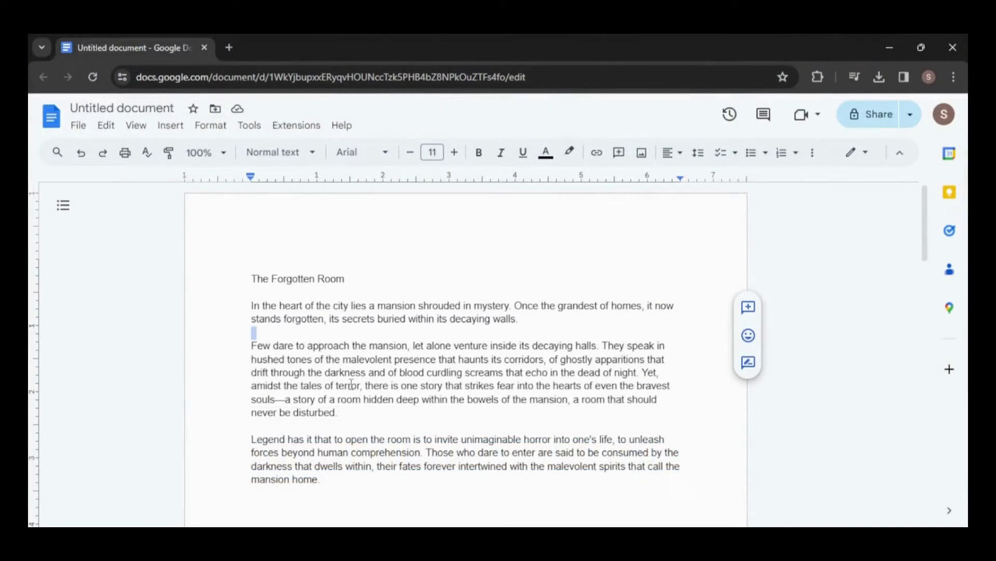
Select and copy the story's first sentence about the mansion in the Google Doc
{"action": "left_click", "coordinate": [248, 311]}
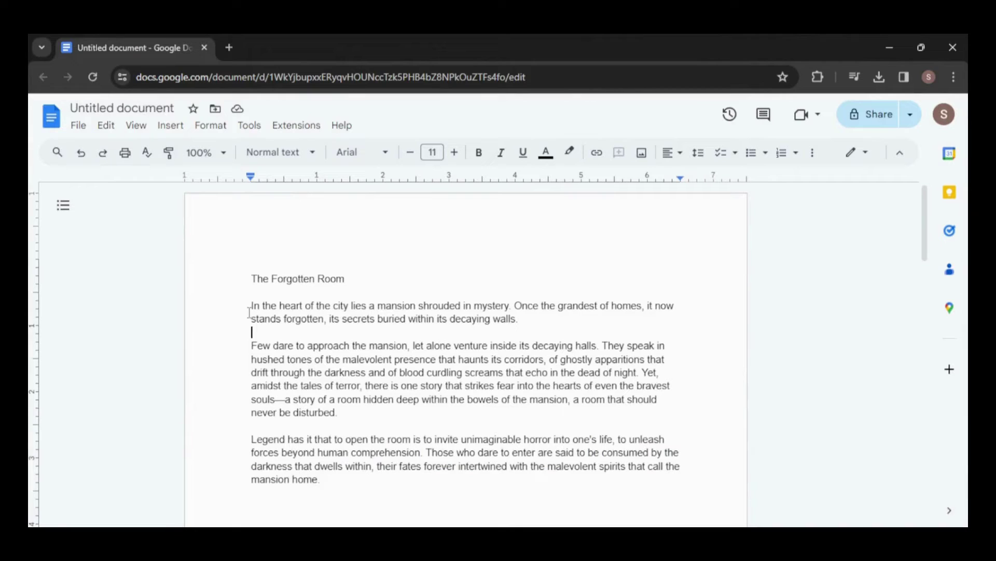
{"action": "left_click_drag", "start_coordinate": [249, 310], "coordinate": [531, 309]}
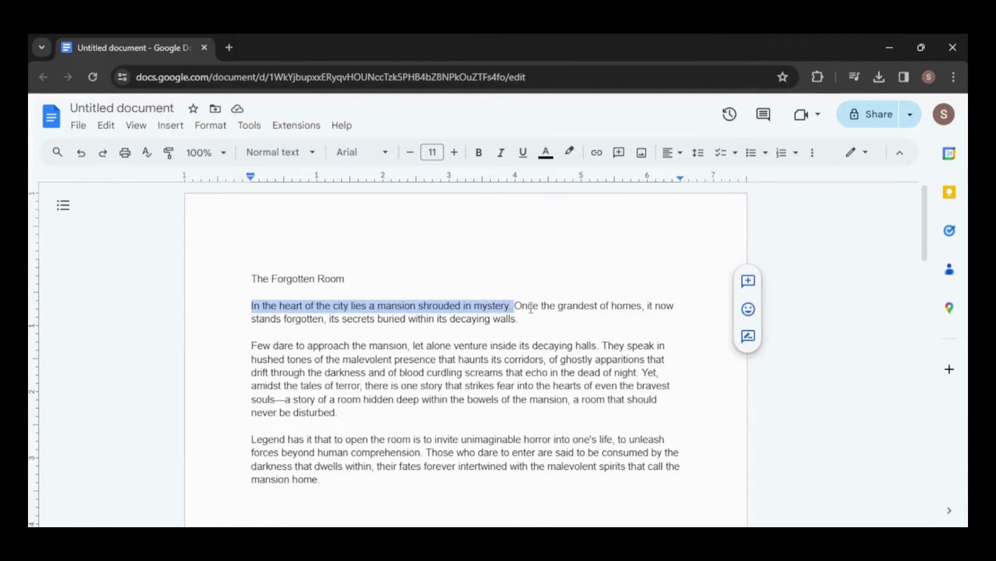
{"action": "right_click", "coordinate": [498, 311]}
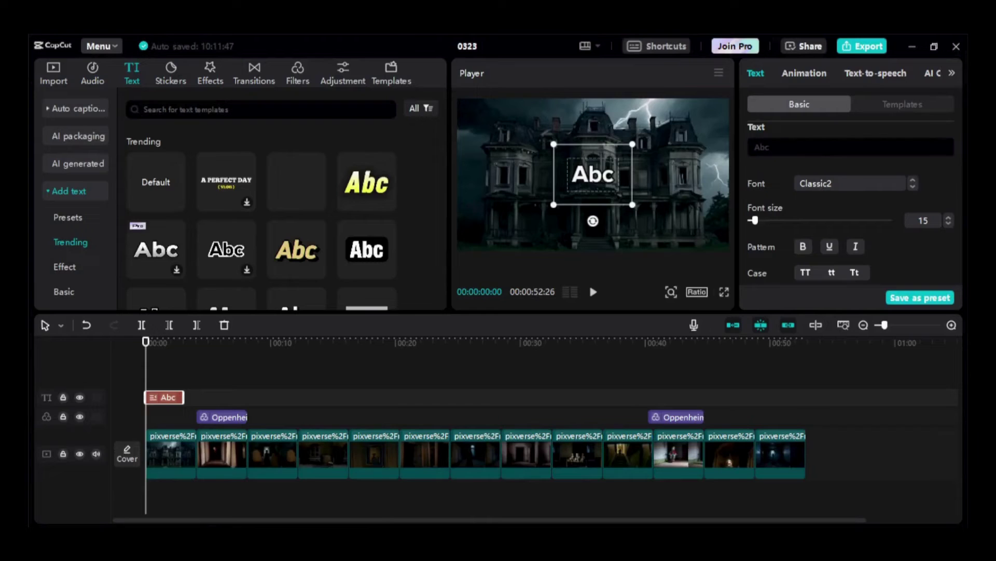
Replace the 'Abc' placeholder with the pasted mansion sentence and nudge the caption lower
{"action": "left_click", "coordinate": [775, 147]}
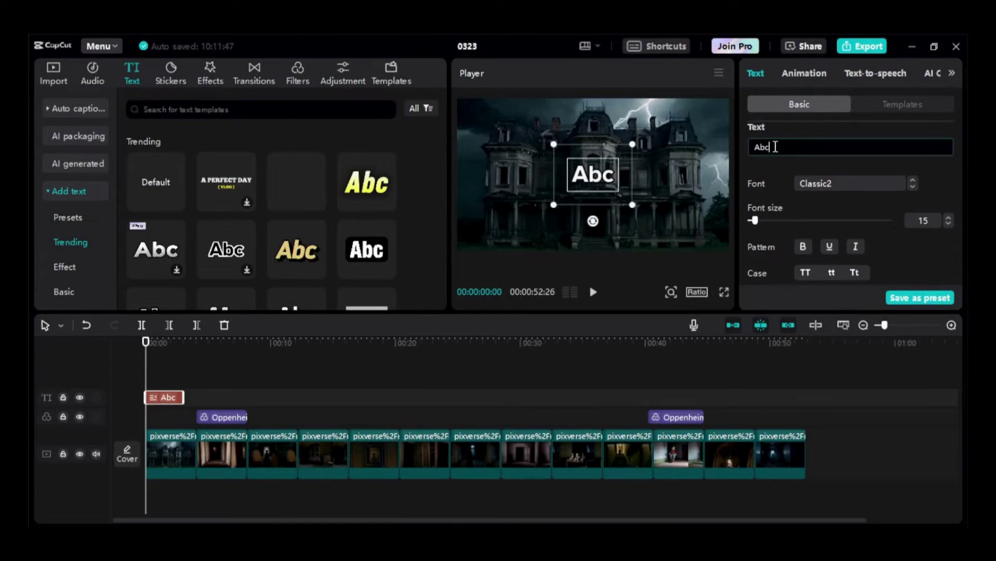
{"action": "left_click_drag", "start_coordinate": [776, 146], "coordinate": [752, 150]}
{"action": "key", "text": "BackSpace"}
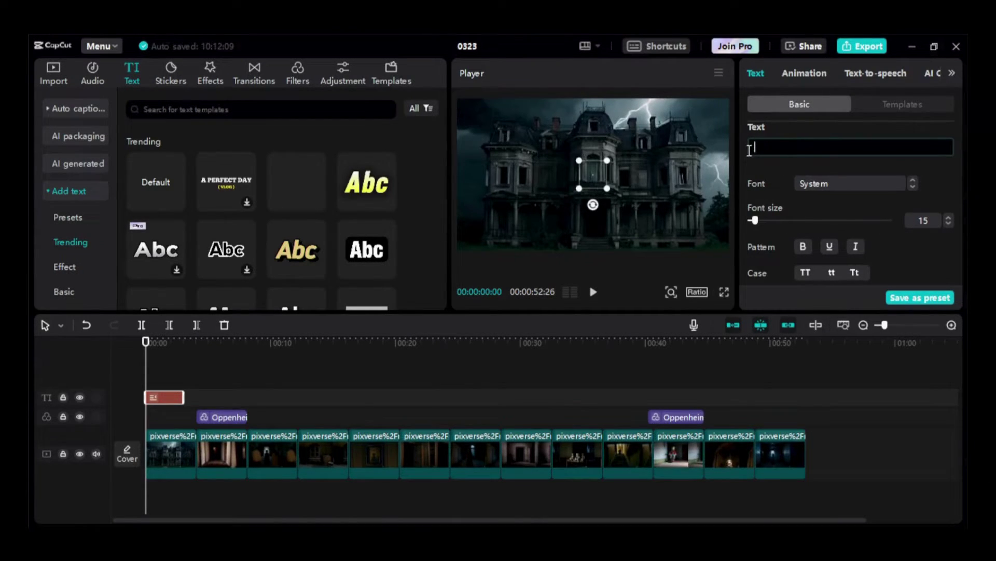
{"action": "right_click", "coordinate": [760, 154]}
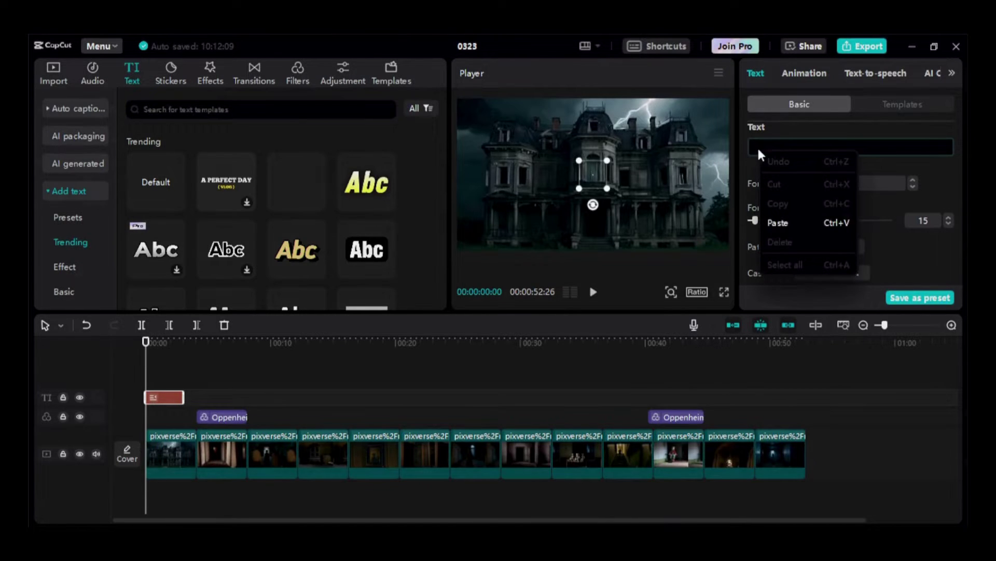
{"action": "left_click", "coordinate": [785, 225]}
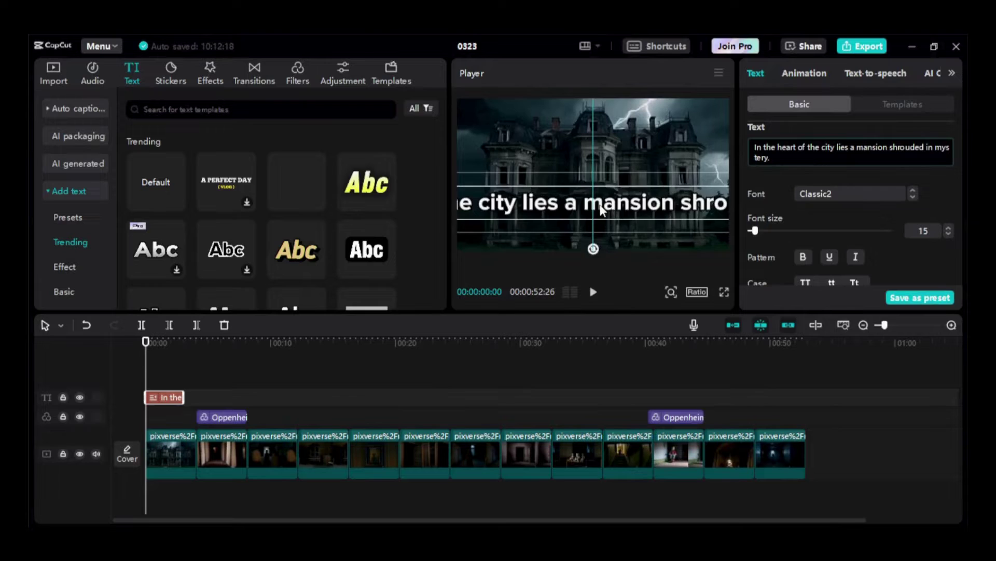
{"action": "left_click_drag", "start_coordinate": [601, 209], "coordinate": [606, 216]}
Set the caption's font size to 5 and its font to Gotham
{"action": "left_click", "coordinate": [948, 234]}
{"action": "left_click", "coordinate": [949, 234]}
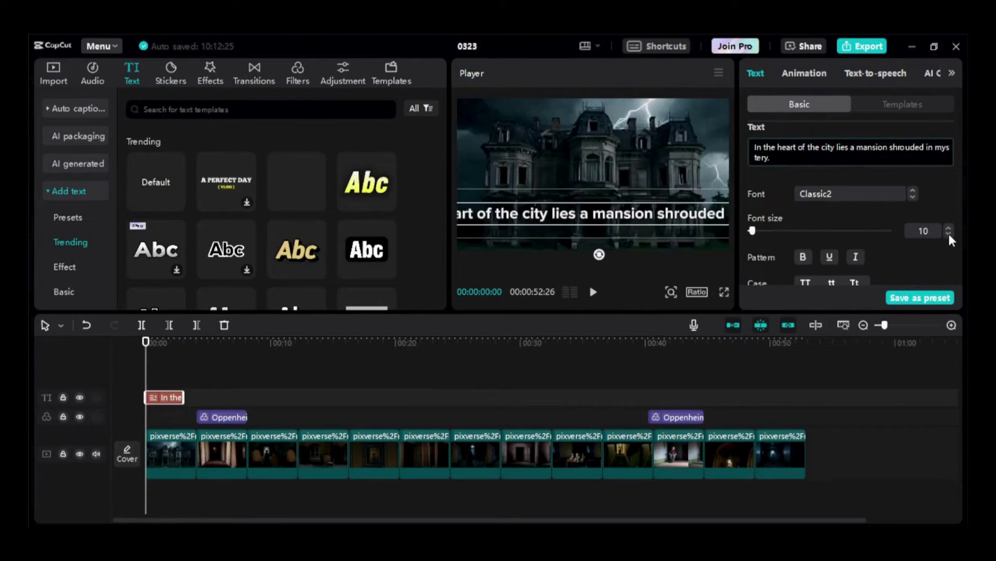
{"action": "left_click", "coordinate": [948, 231]}
{"action": "left_click", "coordinate": [948, 232]}
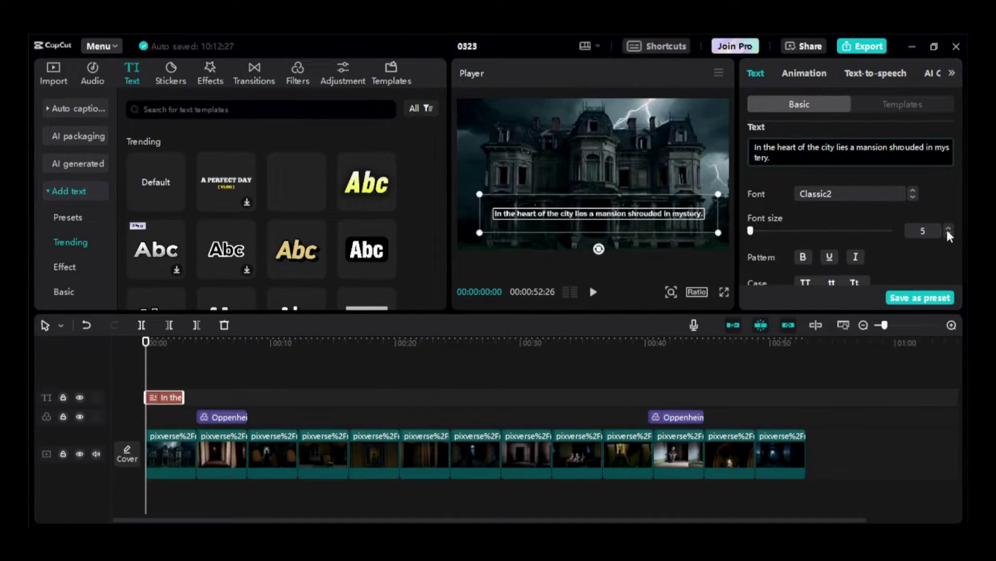
{"action": "left_click", "coordinate": [948, 228]}
{"action": "left_click", "coordinate": [947, 228]}
{"action": "left_click", "coordinate": [912, 190]}
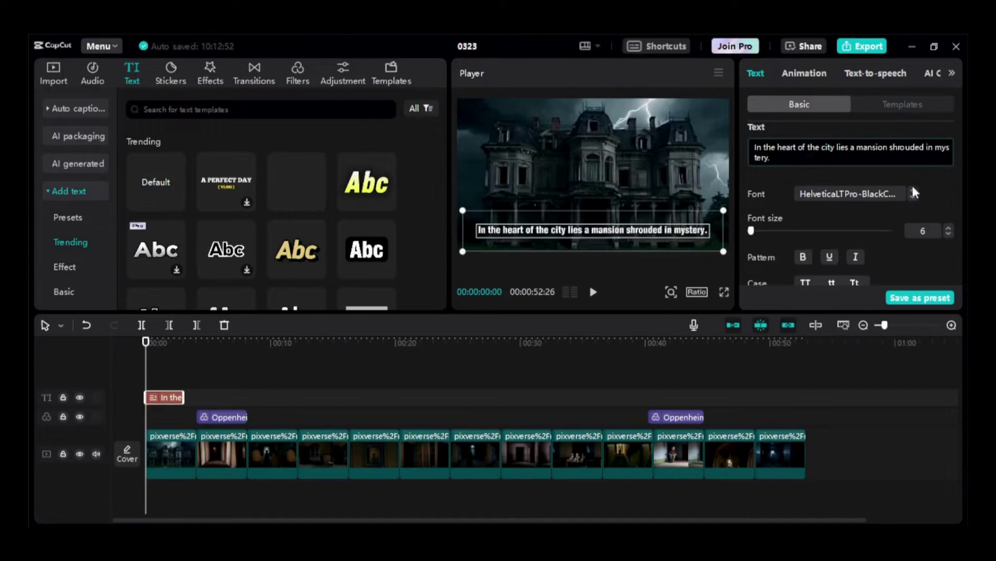
{"action": "left_click", "coordinate": [895, 188]}
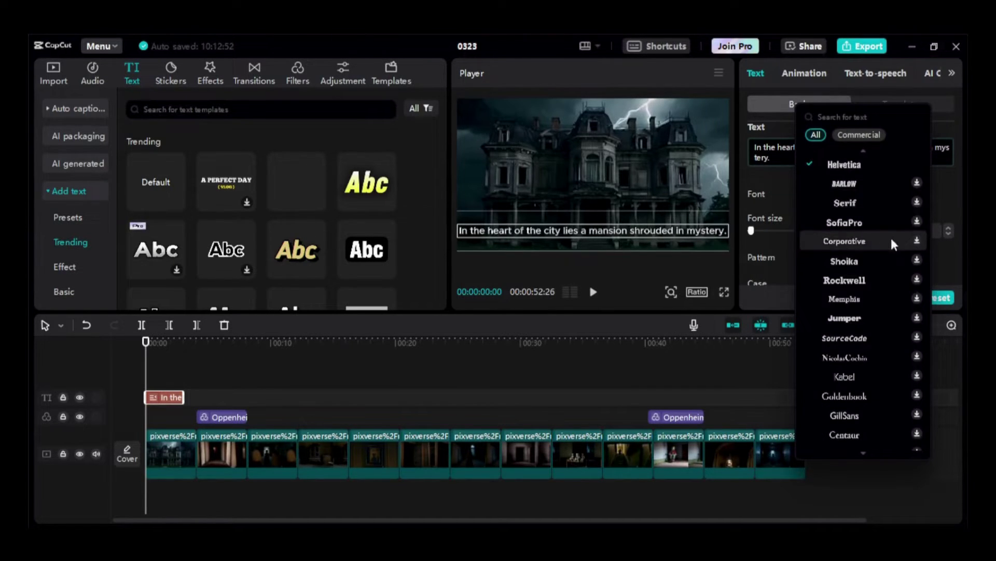
{"action": "left_click", "coordinate": [845, 396]}
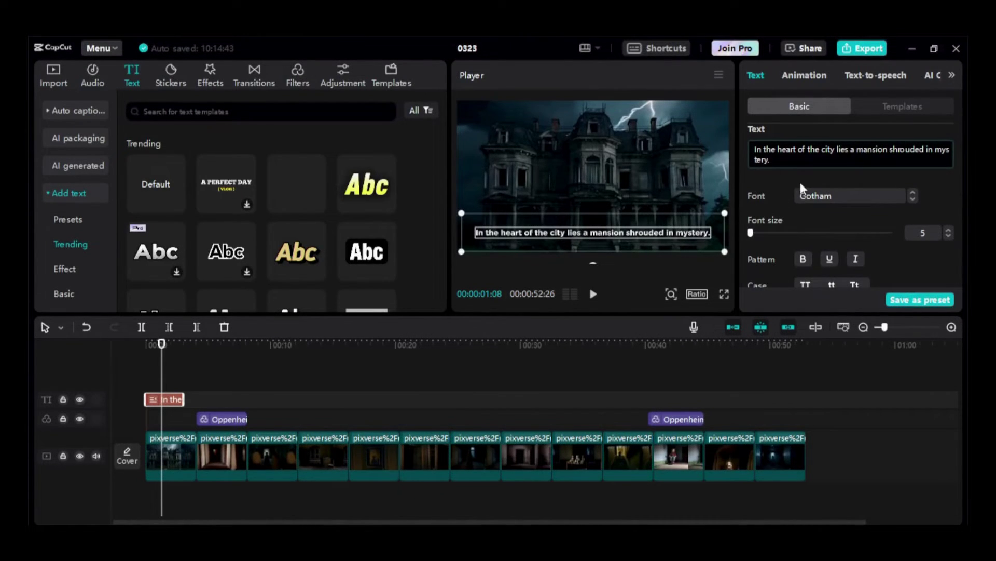
Generate a Queen-voice narration of the caption, kept in sync with script updates
{"action": "left_click", "coordinate": [872, 74]}
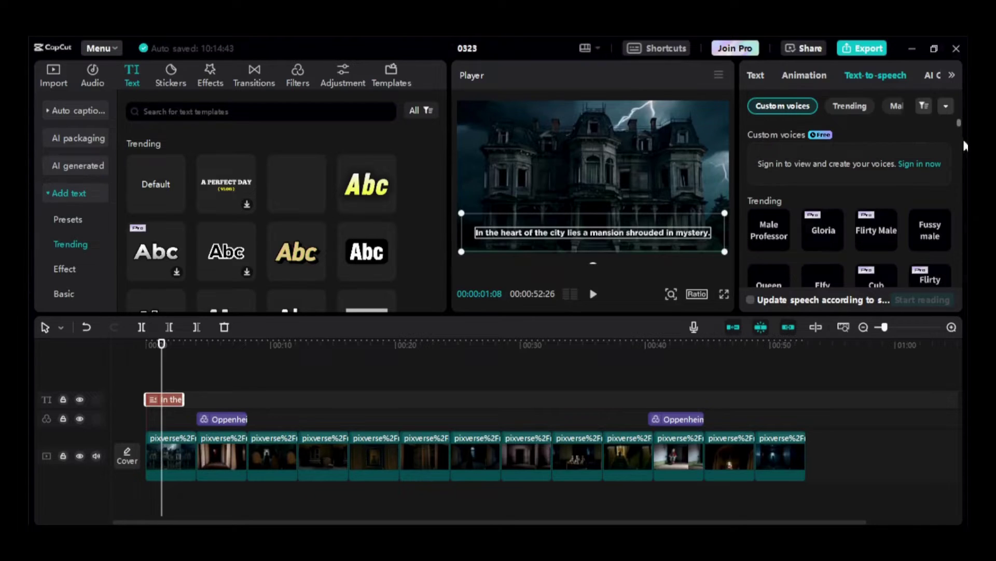
{"action": "left_click_drag", "start_coordinate": [958, 123], "coordinate": [958, 124]}
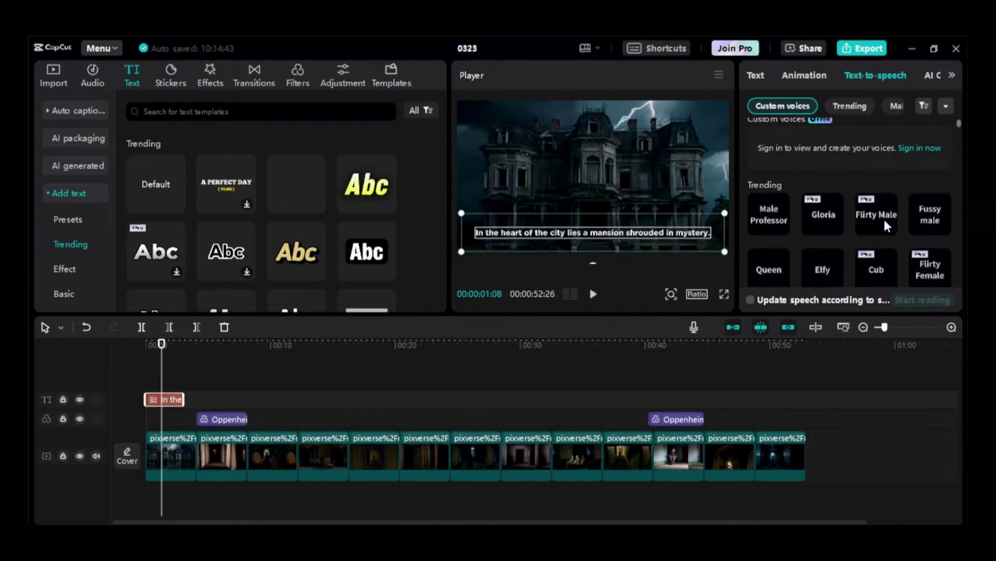
{"action": "left_click", "coordinate": [770, 269]}
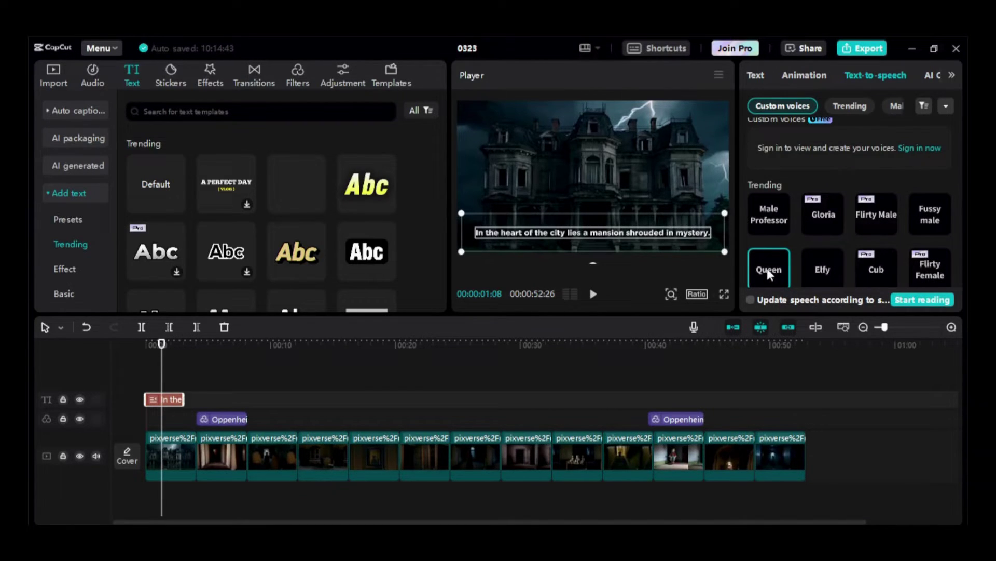
{"action": "left_click", "coordinate": [753, 298]}
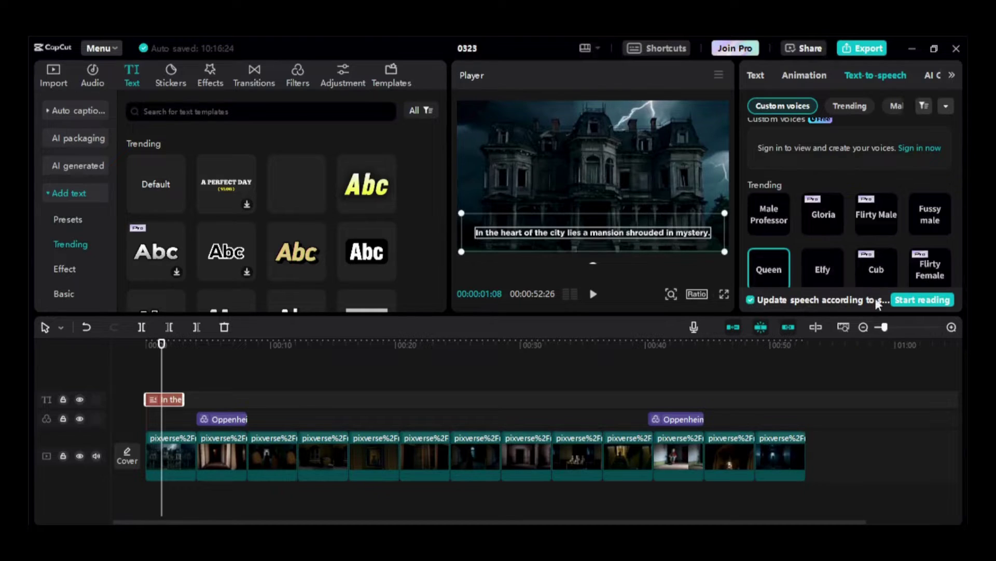
{"action": "left_click", "coordinate": [915, 303]}
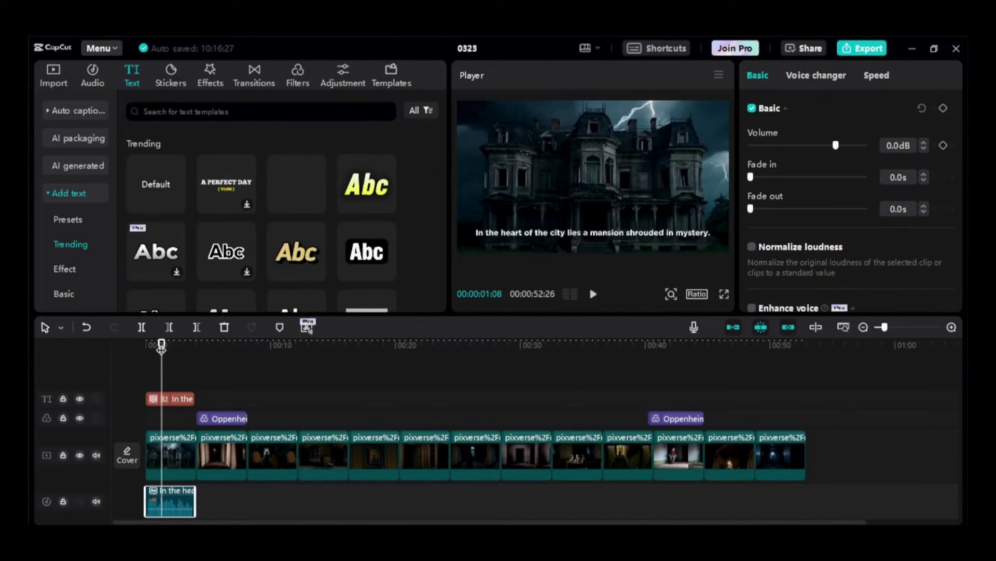
{"action": "left_click_drag", "start_coordinate": [161, 345], "coordinate": [198, 346]}
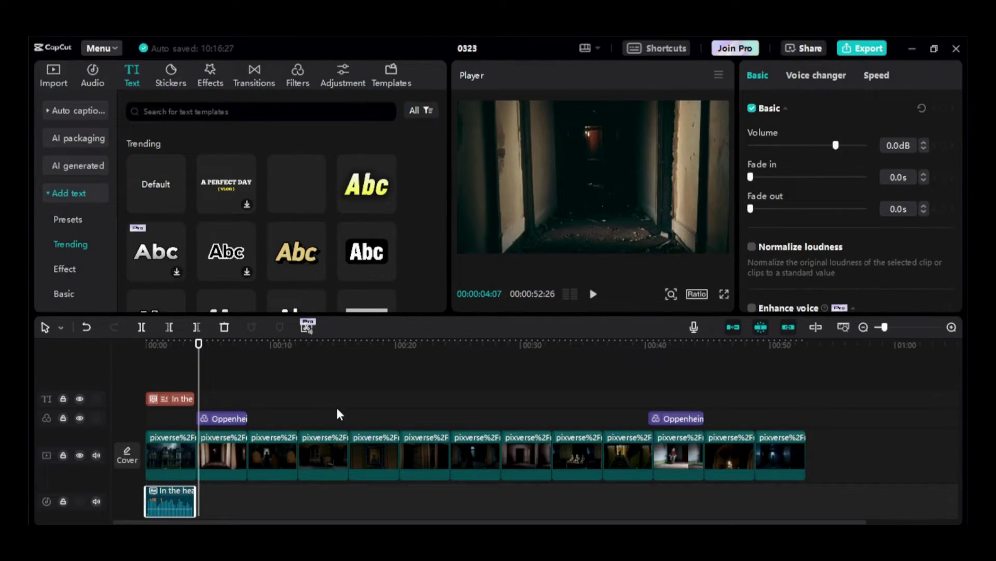
Give the first caption a Type 2 entrance animation lasting 3.9 seconds
{"action": "left_click", "coordinate": [175, 397]}
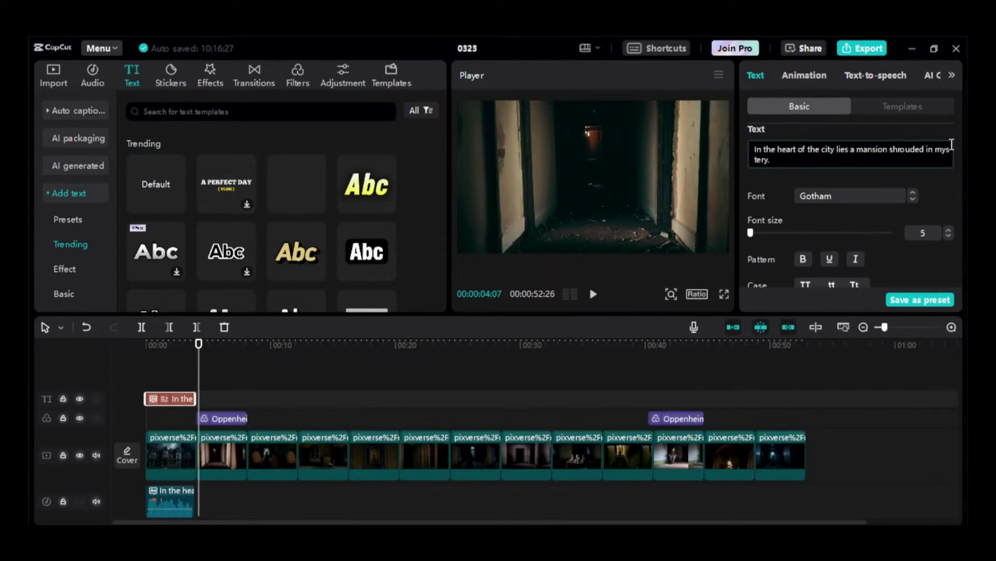
{"action": "left_click", "coordinate": [808, 76]}
{"action": "left_click_drag", "start_coordinate": [959, 147], "coordinate": [961, 179]}
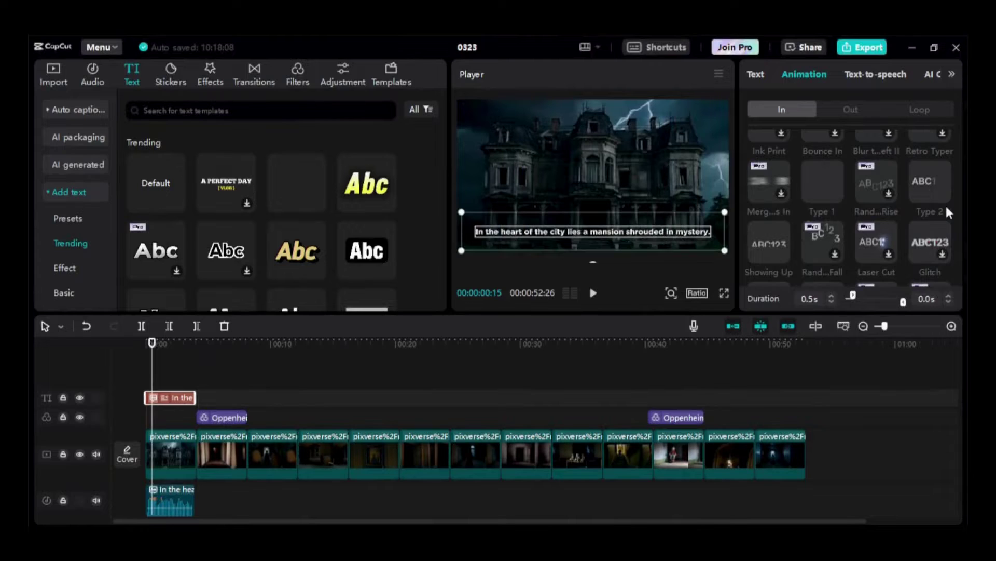
{"action": "left_click", "coordinate": [921, 199]}
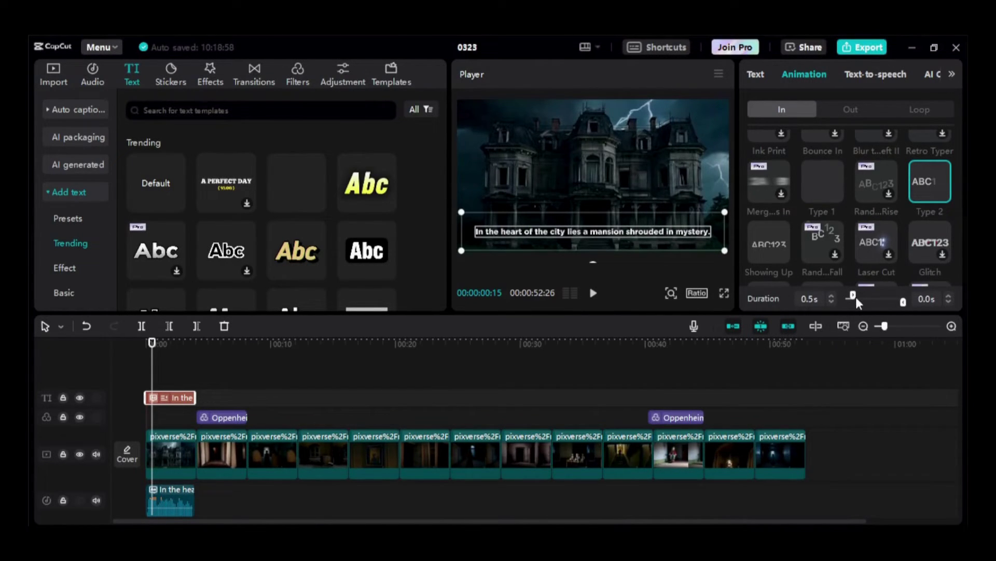
{"action": "left_click_drag", "start_coordinate": [853, 296], "coordinate": [904, 299]}
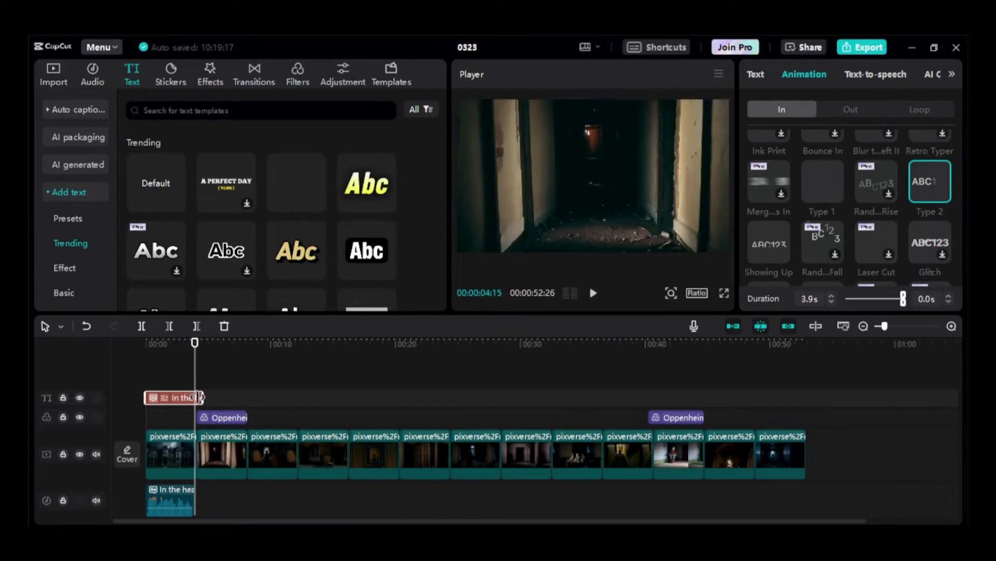
Extend the first caption over its voiceover and paste a copy right after it
{"action": "left_click_drag", "start_coordinate": [196, 397], "coordinate": [201, 397]}
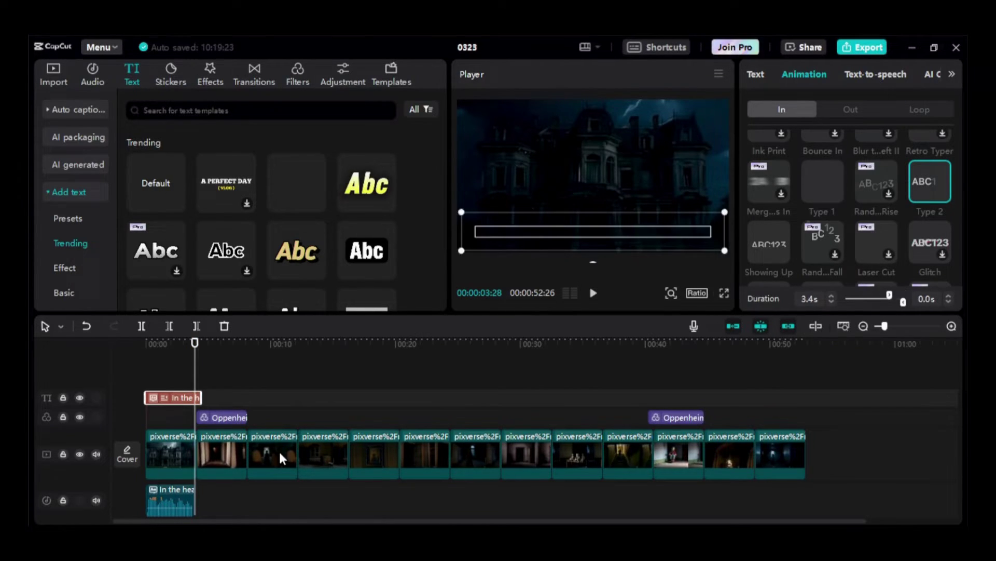
{"action": "right_click", "coordinate": [166, 396]}
{"action": "left_click", "coordinate": [194, 295]}
{"action": "left_click", "coordinate": [229, 394]}
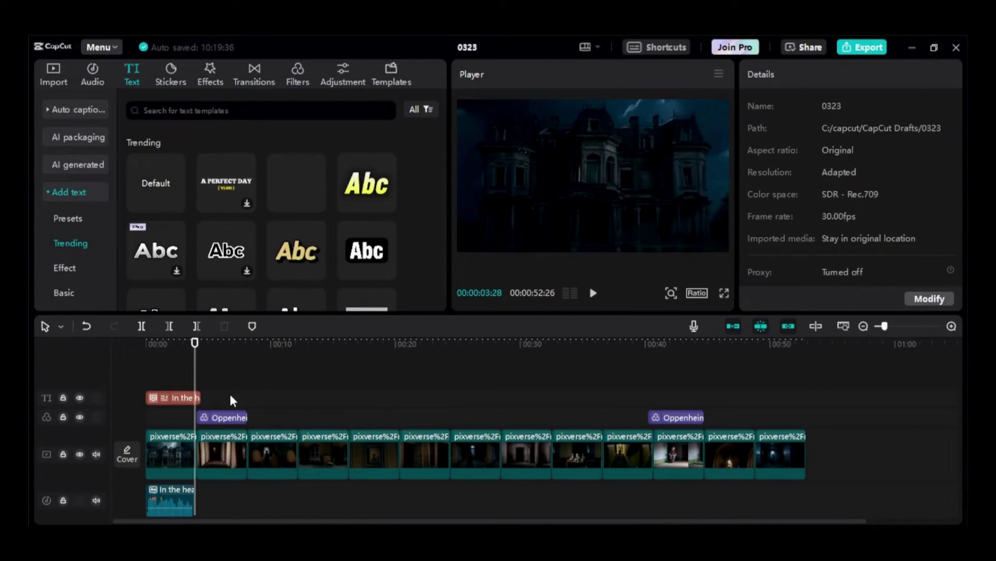
{"action": "left_click", "coordinate": [210, 368]}
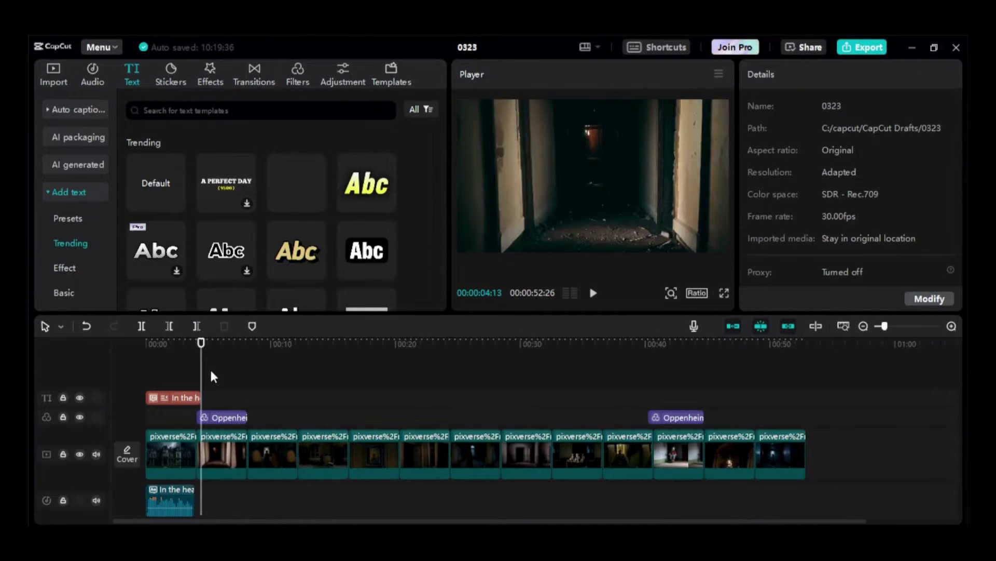
{"action": "right_click", "coordinate": [217, 401]}
{"action": "left_click", "coordinate": [231, 409]}
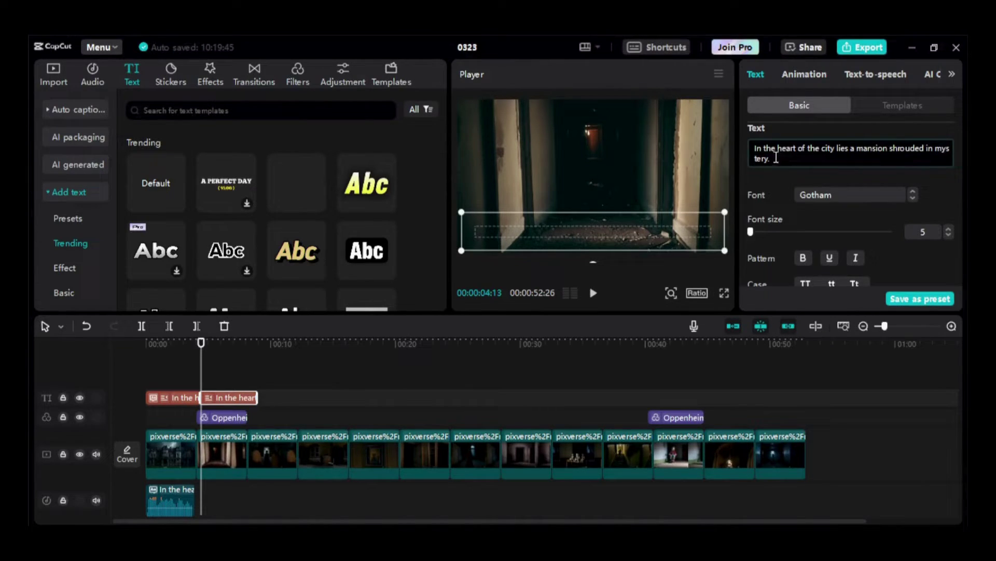
Select the copied caption's text and copy the story's second sentence from the Google Doc
{"action": "left_click_drag", "start_coordinate": [776, 158], "coordinate": [736, 138]}
{"action": "key", "text": "alt+Tab"}
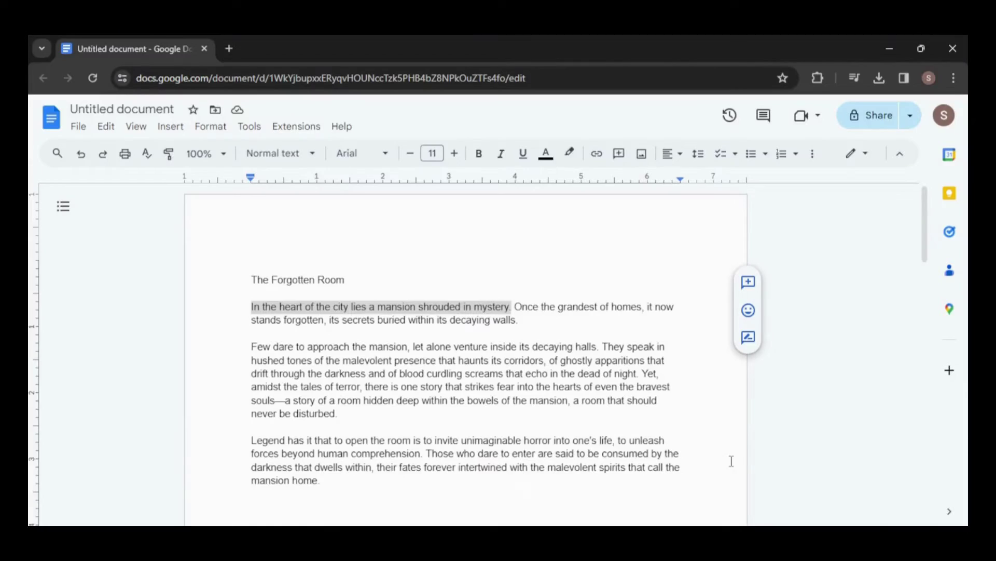
{"action": "left_click_drag", "start_coordinate": [515, 307], "coordinate": [521, 322]}
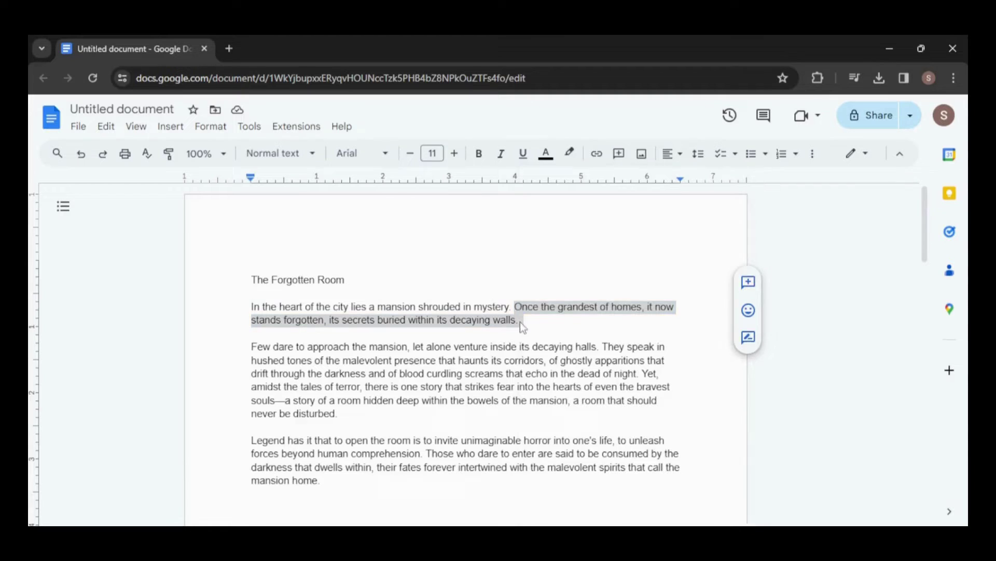
{"action": "right_click", "coordinate": [521, 322]}
{"action": "left_click", "coordinate": [552, 204]}
{"action": "left_click", "coordinate": [690, 472]}
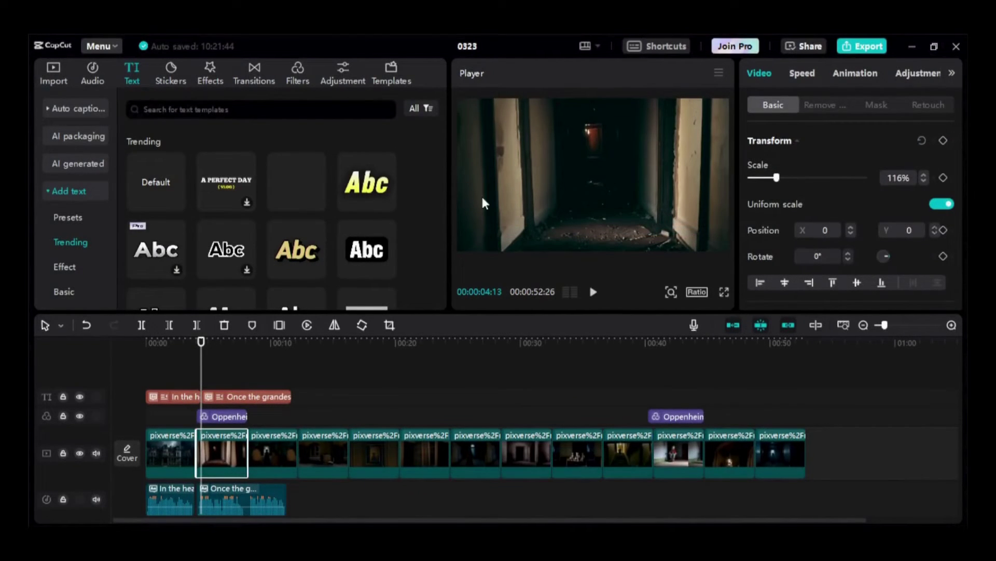
Slow the second video clip to 0.6x and lengthen its caption to match
{"action": "left_click", "coordinate": [804, 76]}
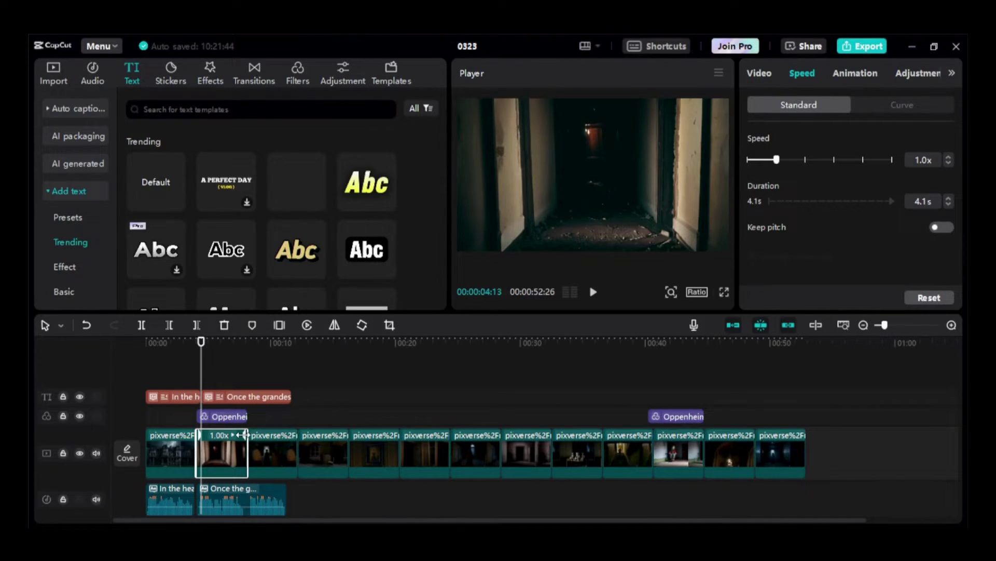
{"action": "left_click_drag", "start_coordinate": [245, 435], "coordinate": [286, 439]}
{"action": "mouse_move", "coordinate": [291, 396]}
{"action": "left_mouse_down"}
{"action": "mouse_move", "coordinate": [327, 399]}
{"action": "mouse_move", "coordinate": [284, 399]}
{"action": "left_mouse_up"}
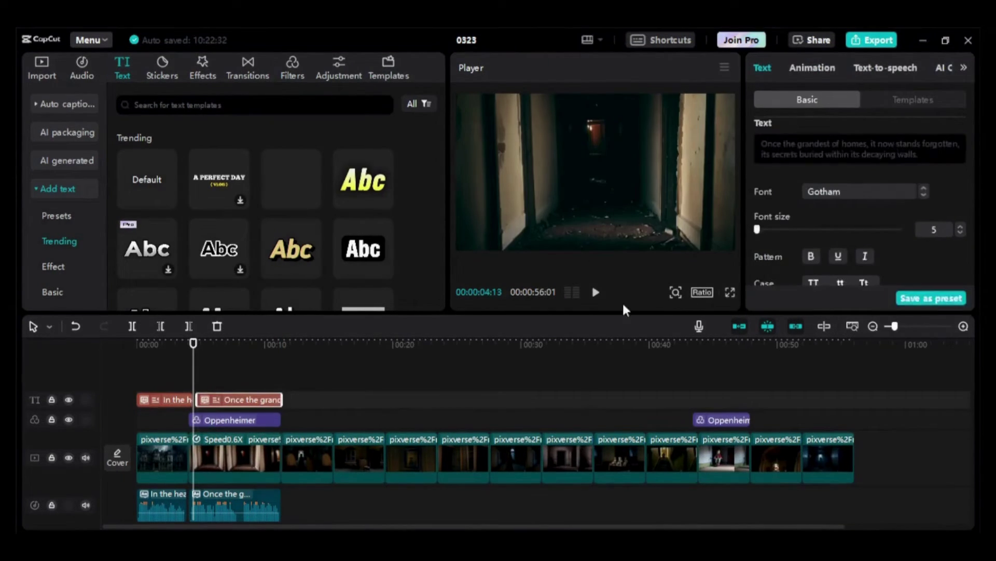
Apply the Type 2 entrance animation to the second caption
{"action": "left_click", "coordinate": [800, 70]}
{"action": "left_click", "coordinate": [178, 400]}
{"action": "left_click", "coordinate": [229, 399]}
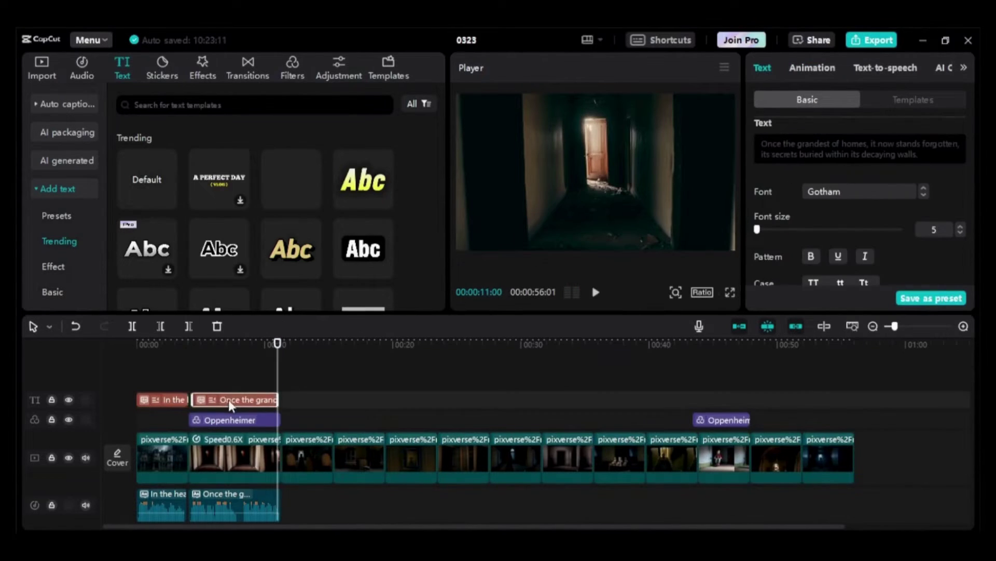
{"action": "left_click", "coordinate": [812, 68]}
{"action": "left_click", "coordinate": [941, 177]}
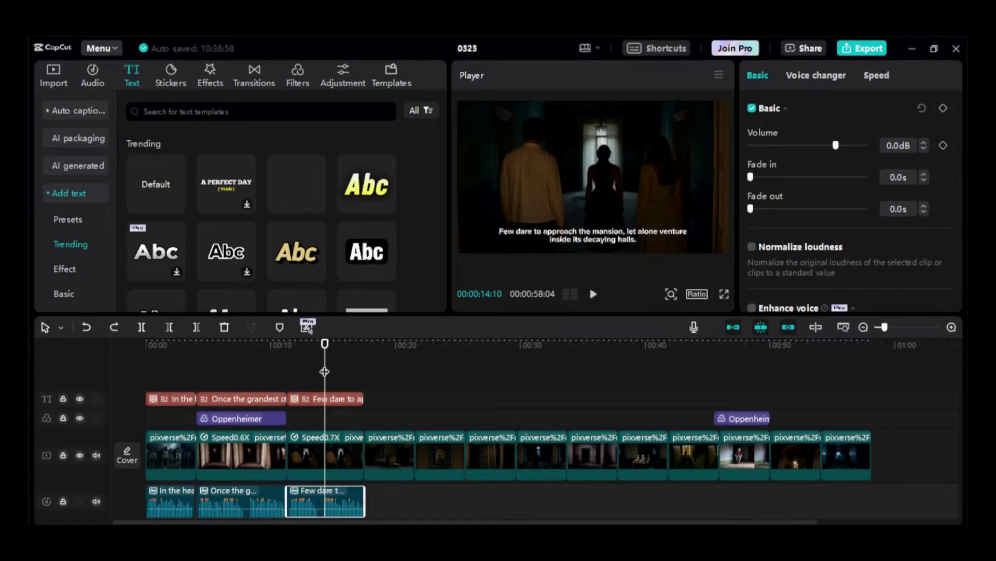
Cut the silent pause out of the 'Few dare' voiceover and close the gap
{"action": "left_click_drag", "start_coordinate": [324, 372], "coordinate": [317, 374]}
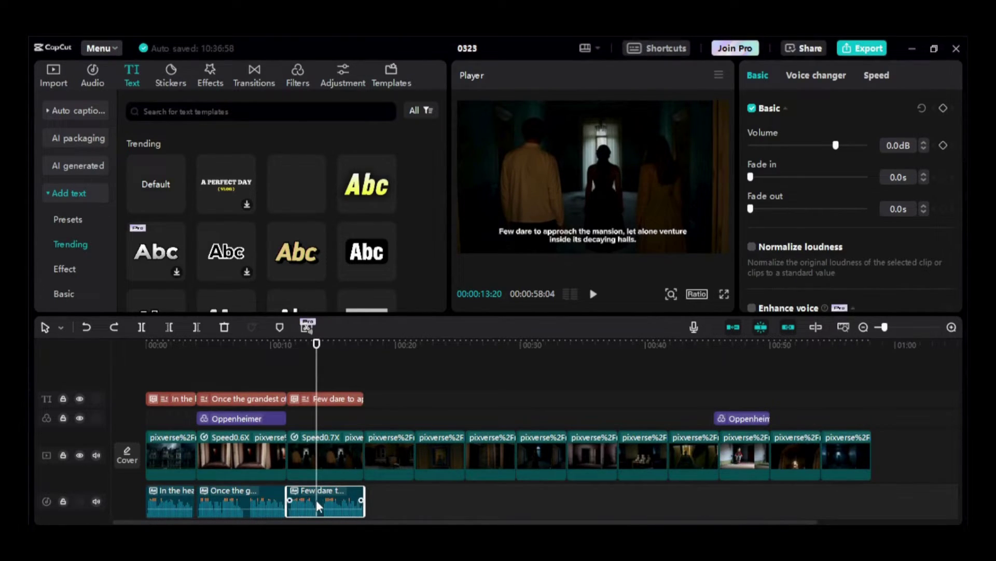
{"action": "left_click", "coordinate": [141, 327]}
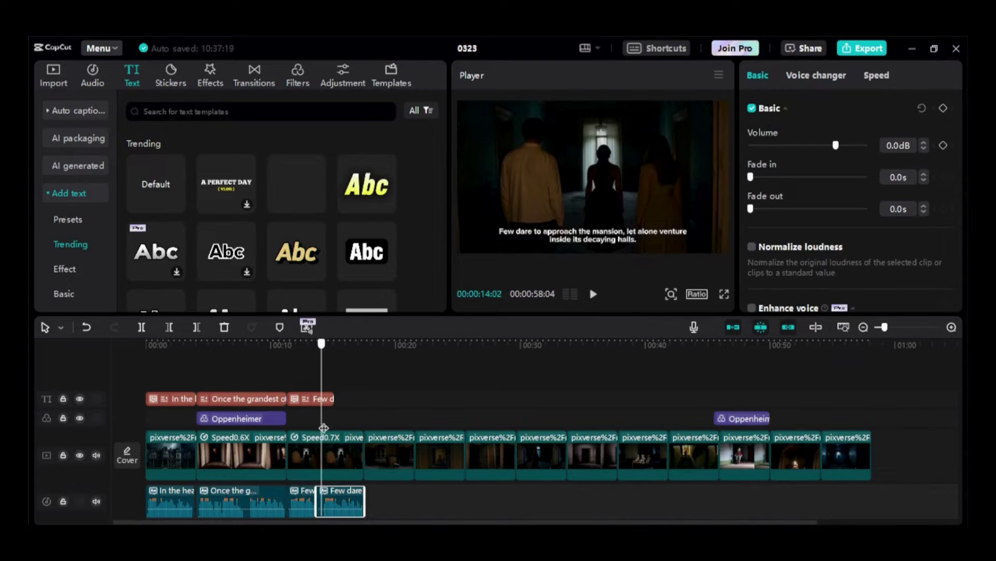
{"action": "left_click_drag", "start_coordinate": [323, 428], "coordinate": [326, 428]}
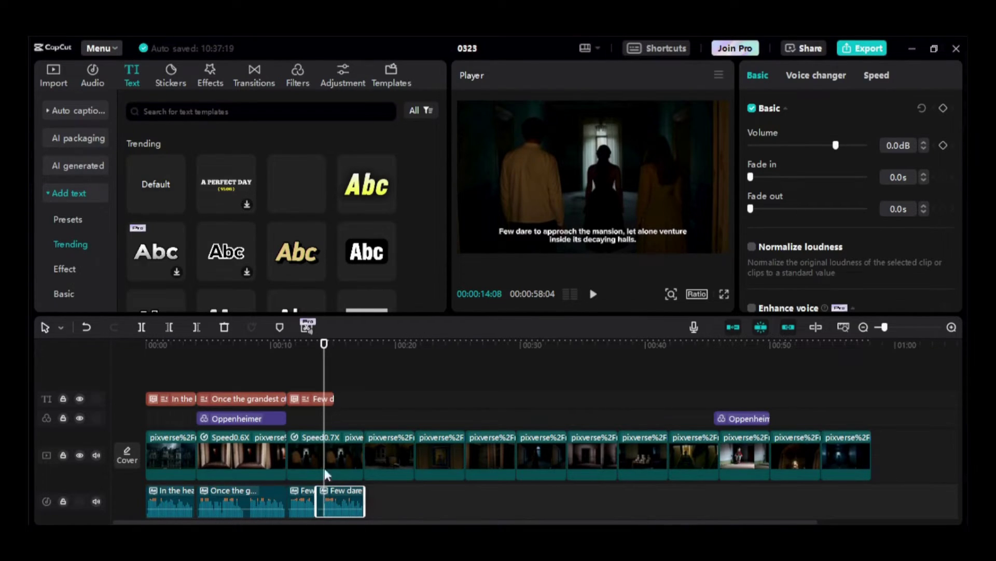
{"action": "left_click", "coordinate": [142, 328]}
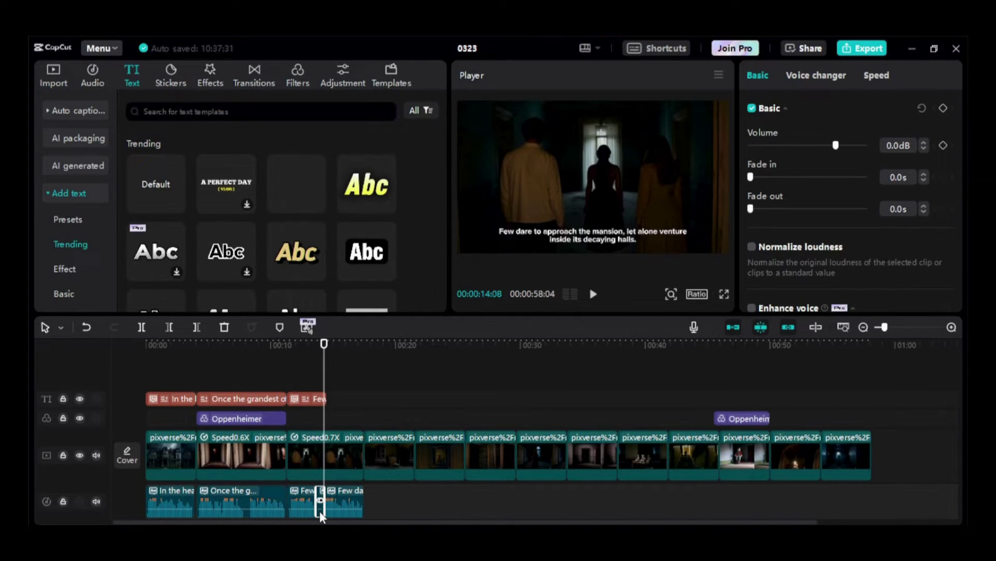
{"action": "key", "text": "Delete"}
{"action": "left_click", "coordinate": [422, 493]}
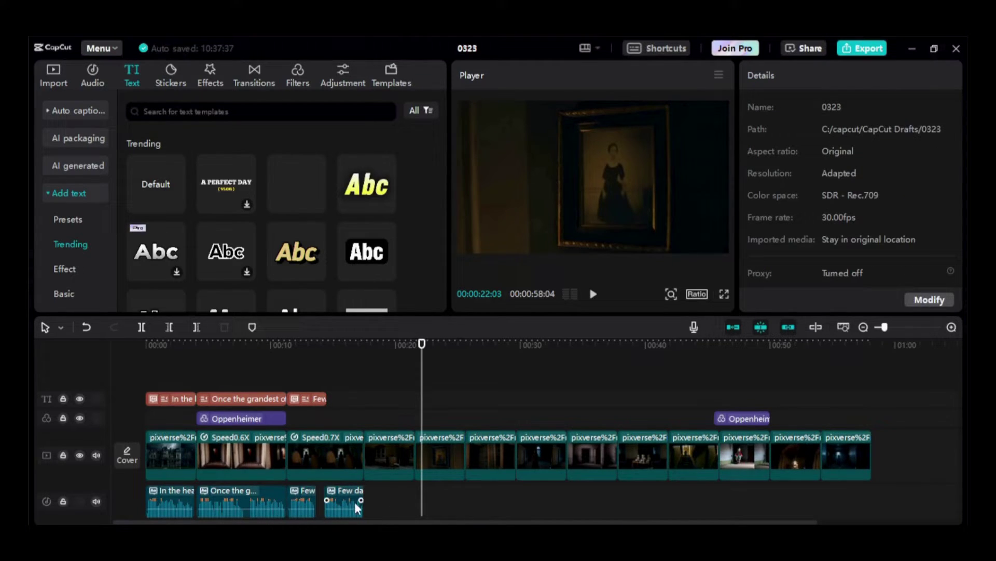
{"action": "left_click_drag", "start_coordinate": [345, 491], "coordinate": [339, 494]}
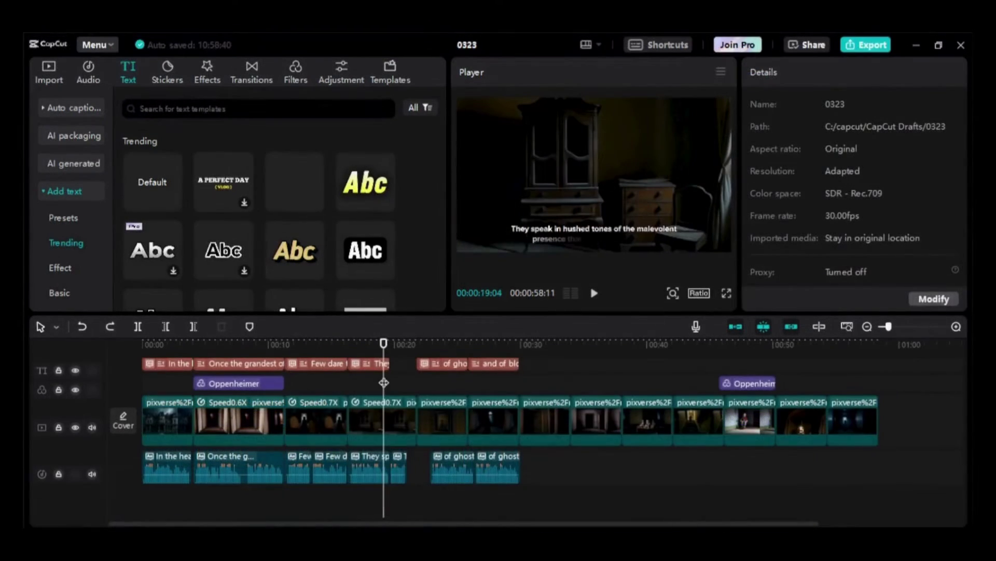
Select the caption at about 21 seconds to give it an entrance animation
{"action": "left_click_drag", "start_coordinate": [384, 344], "coordinate": [407, 343]}
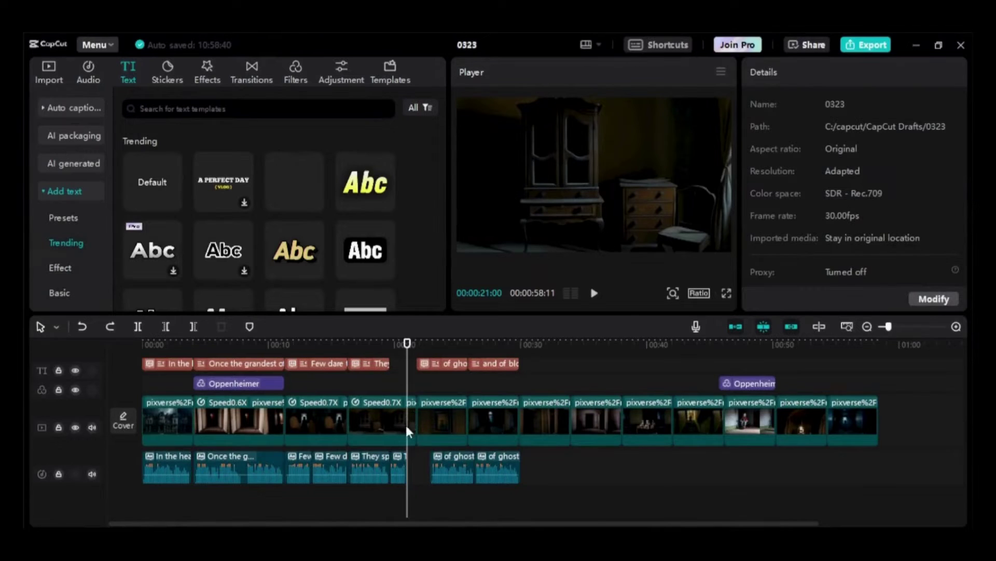
{"action": "left_click", "coordinate": [436, 364]}
{"action": "left_click", "coordinate": [812, 74]}
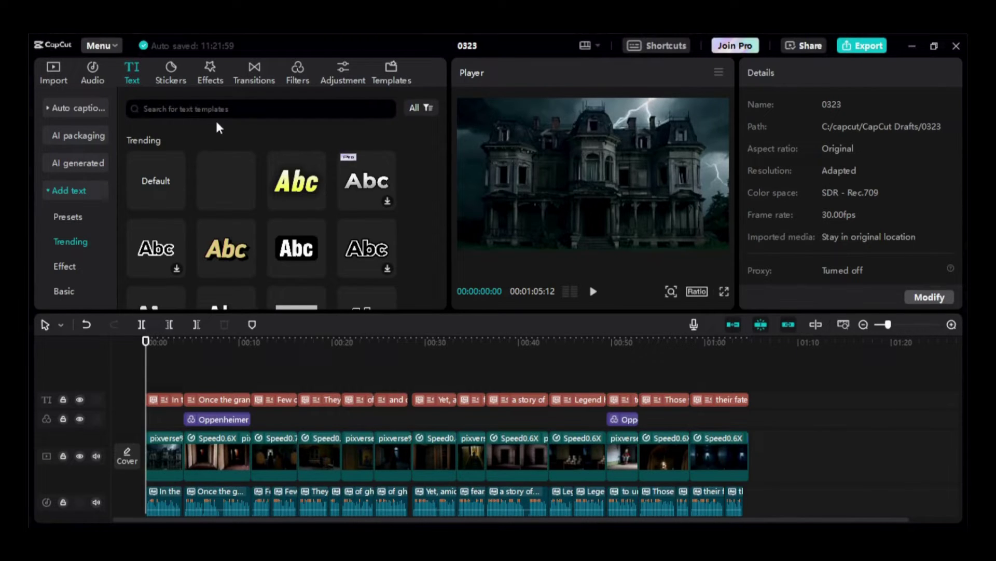
{"action": "left_click", "coordinate": [211, 69]}
{"action": "left_click_drag", "start_coordinate": [449, 372], "coordinate": [454, 379]}
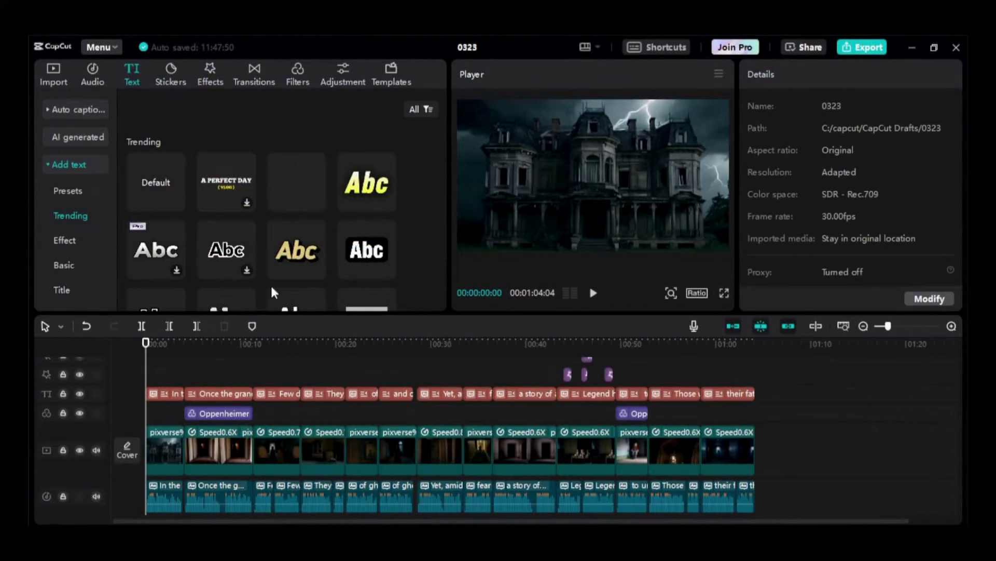
Place the White Flash transition between the first two video clips
{"action": "left_click", "coordinate": [256, 72]}
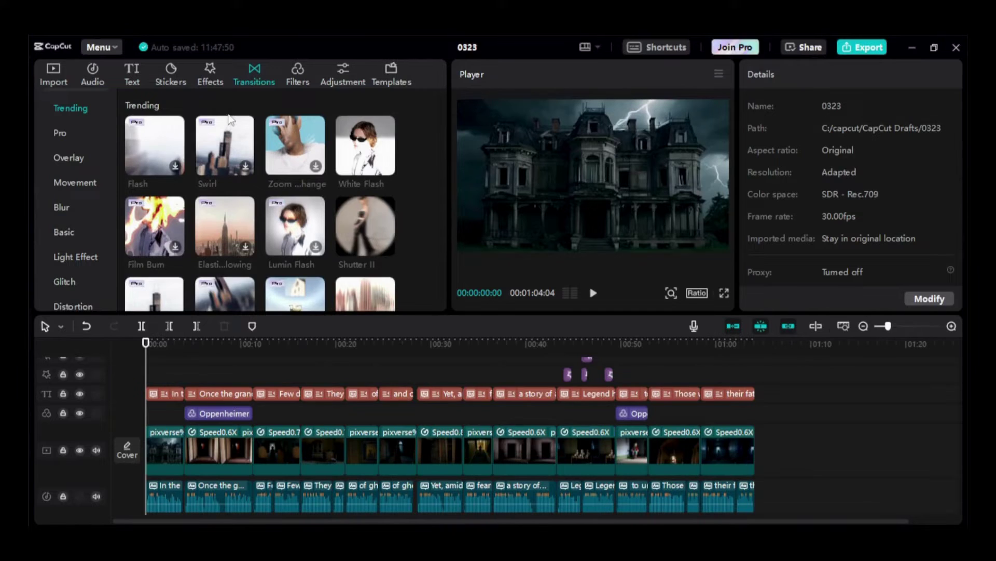
{"action": "mouse_move", "coordinate": [354, 153]}
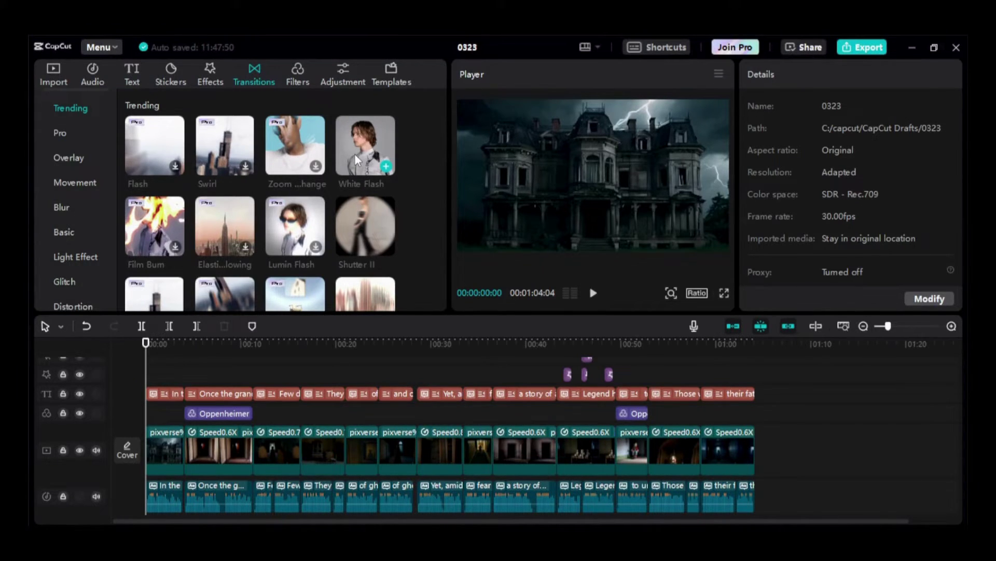
{"action": "left_click_drag", "start_coordinate": [367, 139], "coordinate": [185, 450]}
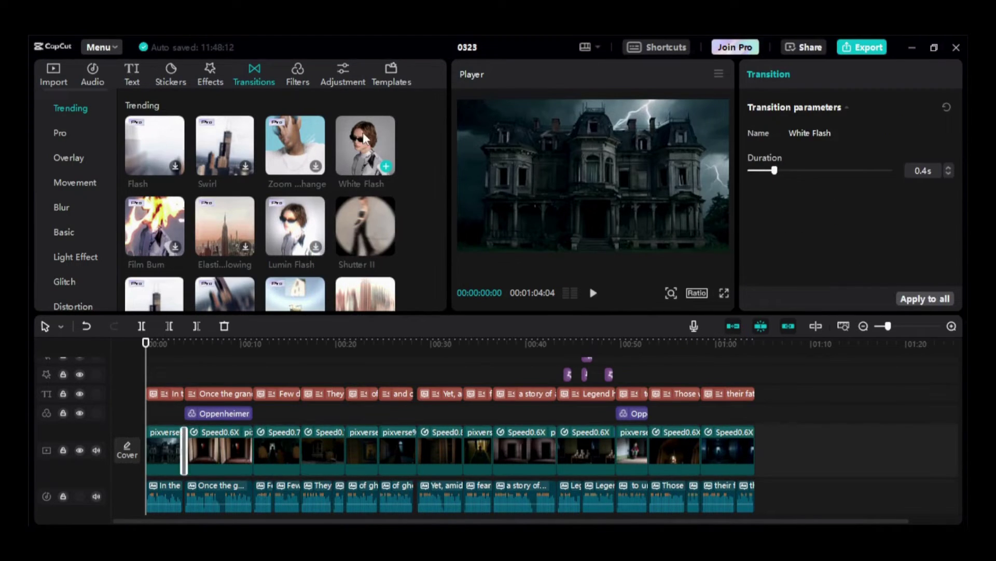
{"action": "scroll", "coordinate": [362, 132], "scroll_direction": "down", "scroll_amount": 3}
{"action": "left_click_drag", "start_coordinate": [366, 218], "coordinate": [300, 449]}
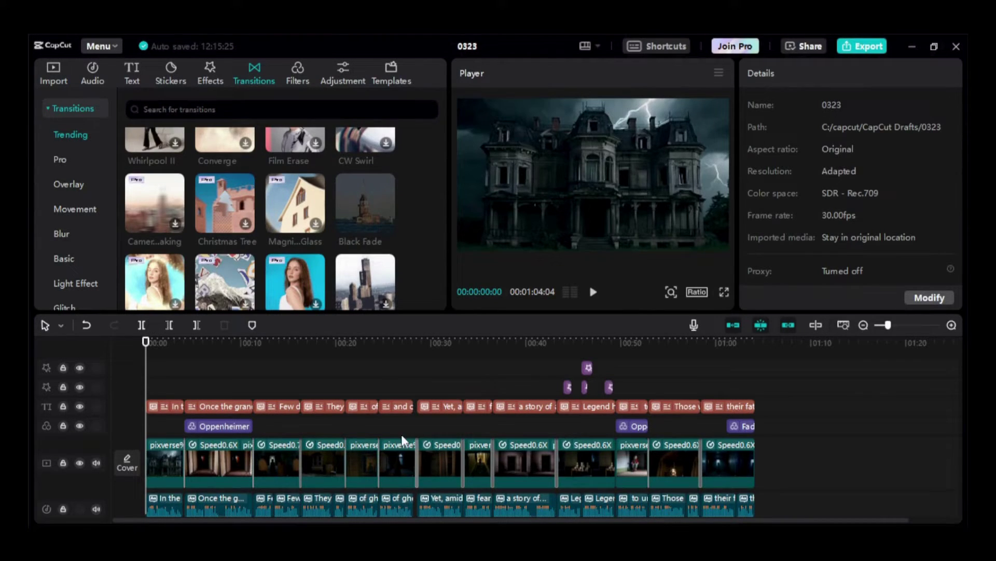
Add a creaking door sound effect at the 31-second mark, found by searching 'creakin'
{"action": "left_click", "coordinate": [401, 434]}
{"action": "left_click", "coordinate": [448, 428]}
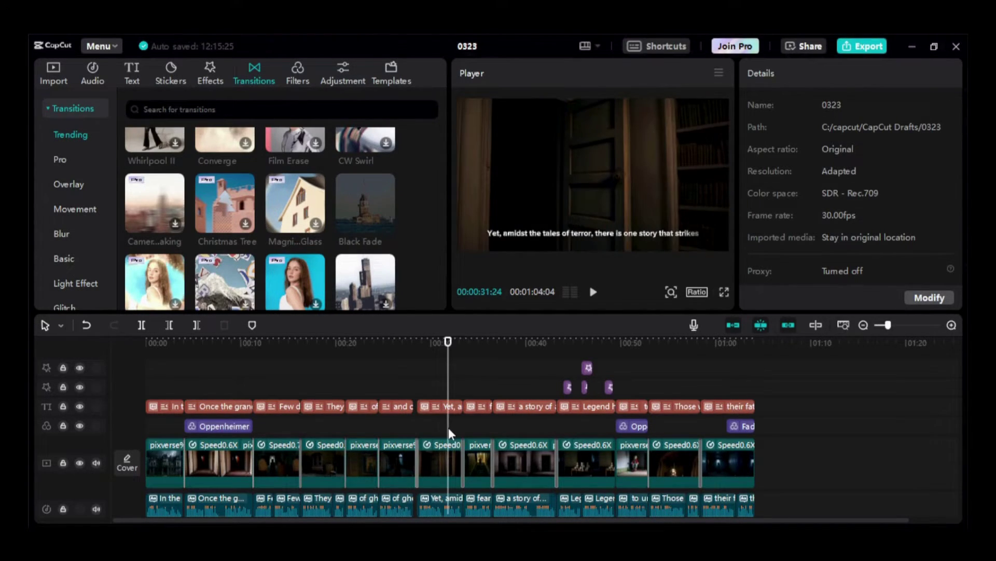
{"action": "left_click", "coordinate": [93, 74]}
{"action": "left_click", "coordinate": [77, 135]}
{"action": "scroll", "coordinate": [78, 135], "scroll_direction": "down", "scroll_amount": 5}
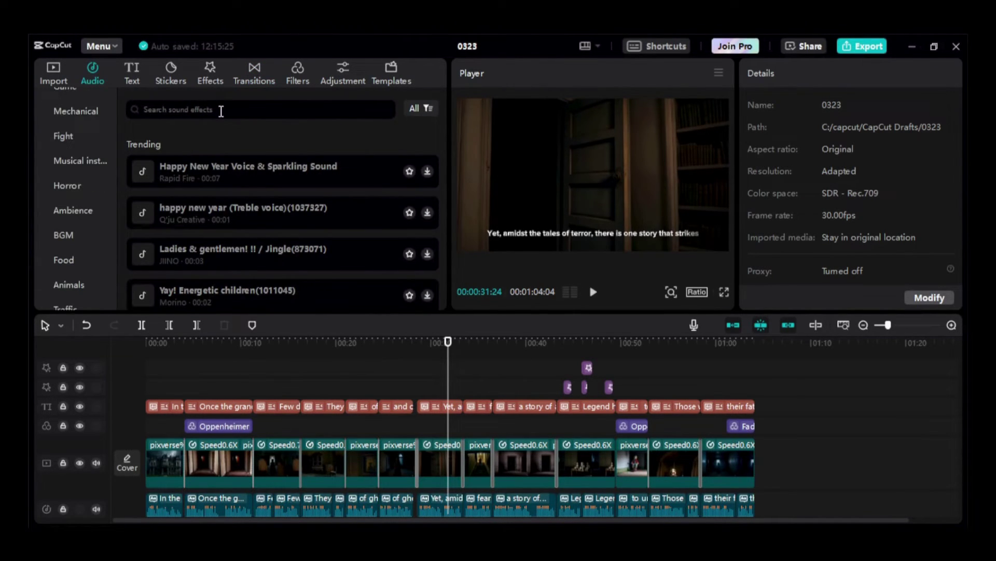
{"action": "left_click", "coordinate": [221, 112]}
{"action": "type", "text": "creakin"}
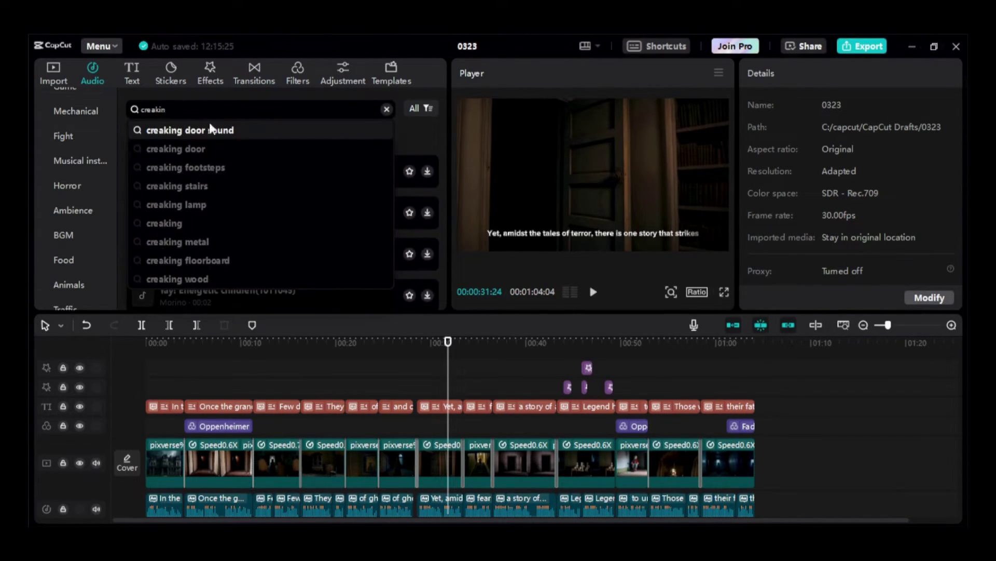
{"action": "left_click", "coordinate": [211, 129]}
{"action": "left_click", "coordinate": [427, 149]}
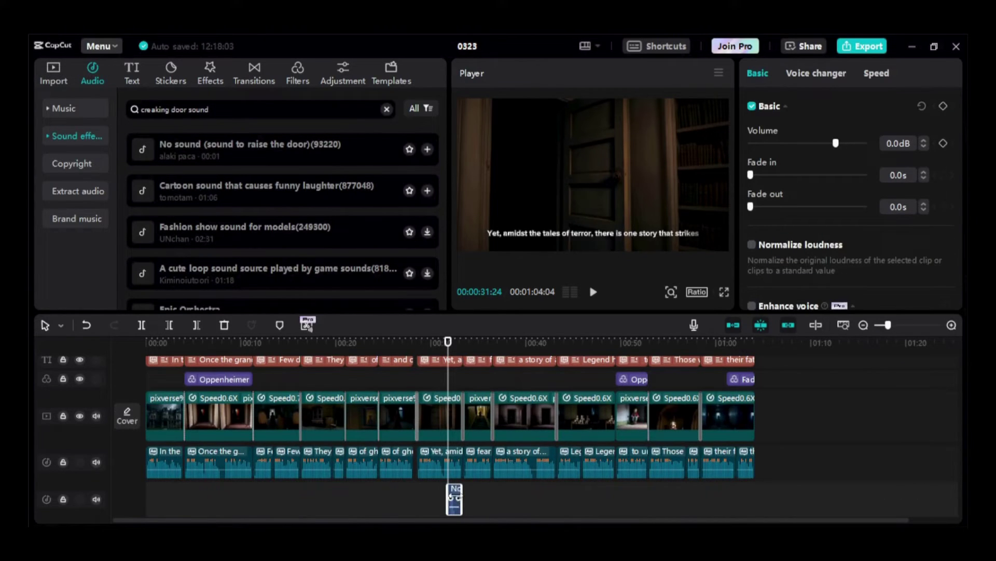
{"action": "left_click_drag", "start_coordinate": [153, 346], "coordinate": [144, 348]}
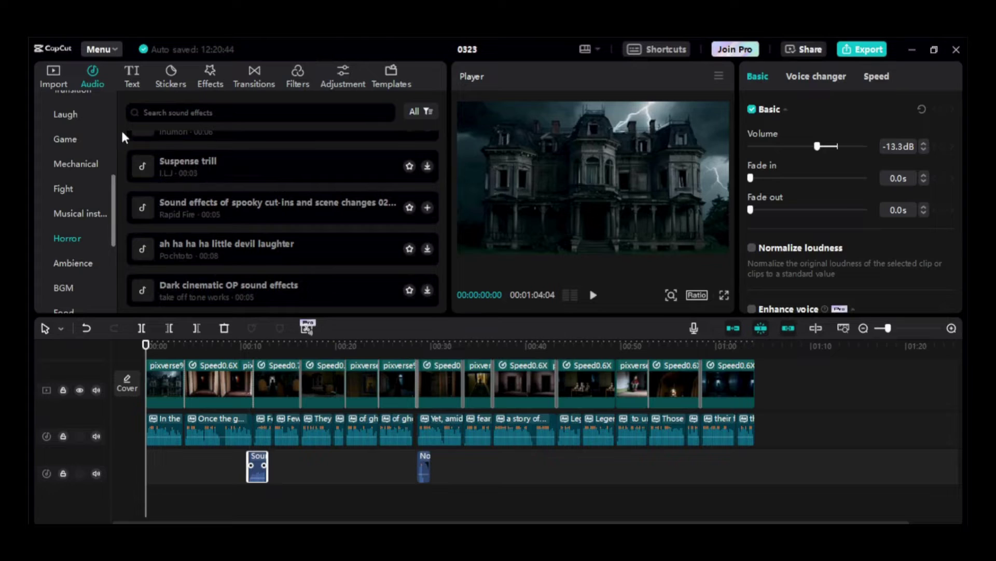
Search the music library for 'horror'
{"action": "left_click_drag", "start_coordinate": [116, 185], "coordinate": [112, 74]}
{"action": "left_click", "coordinate": [48, 138]}
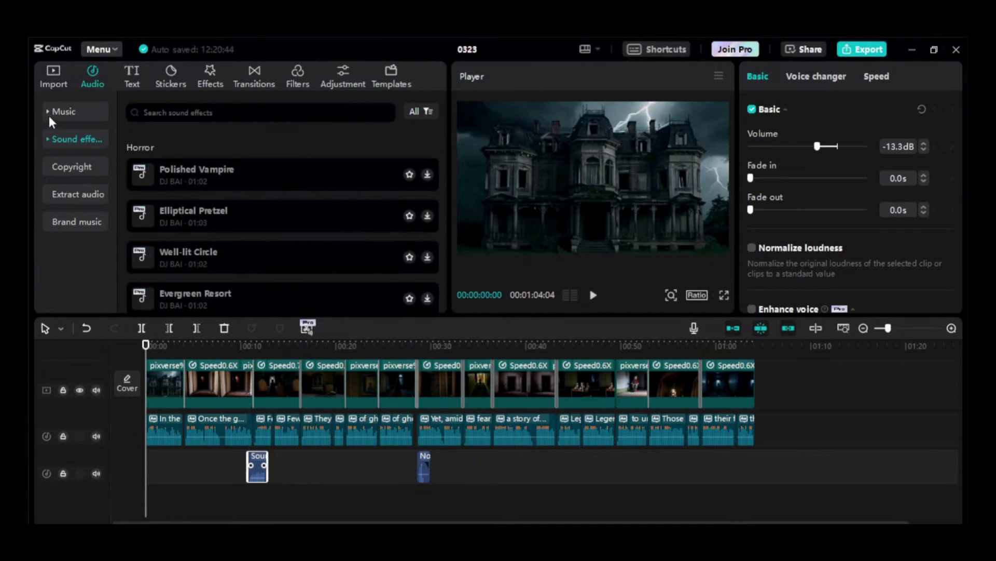
{"action": "left_click", "coordinate": [48, 114]}
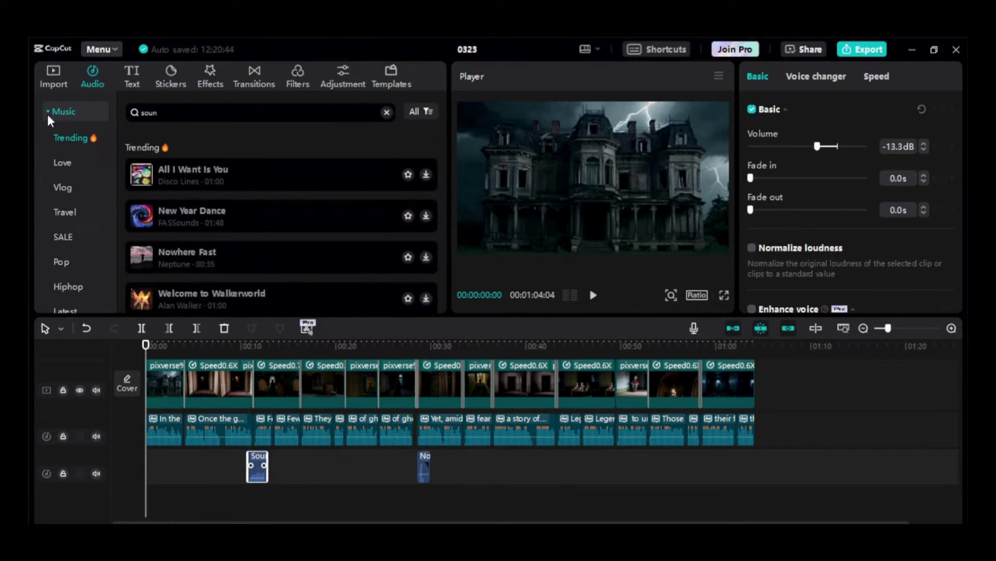
{"action": "left_click_drag", "start_coordinate": [175, 115], "coordinate": [134, 114]}
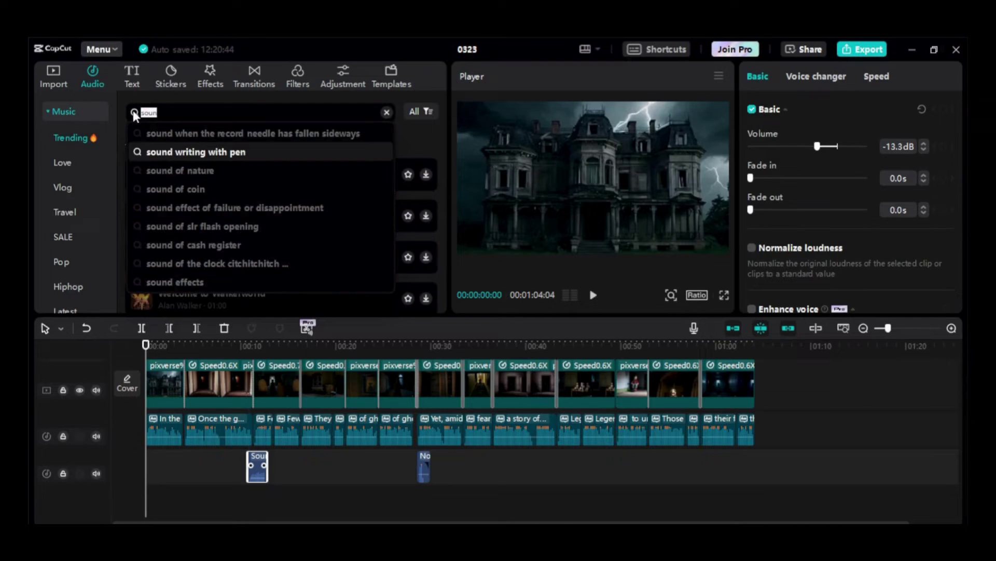
{"action": "type", "text": "horror"}
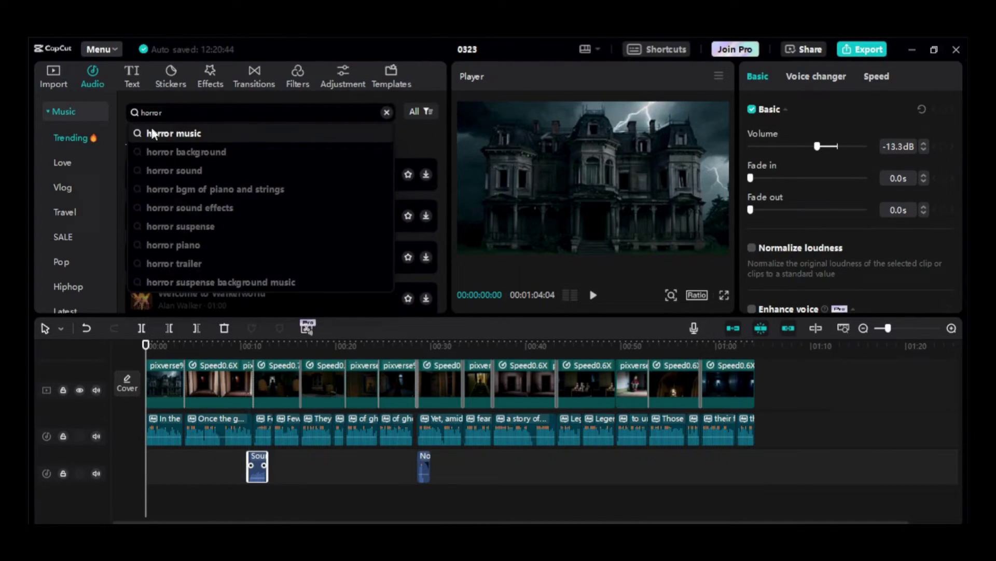
{"action": "key", "text": "Return"}
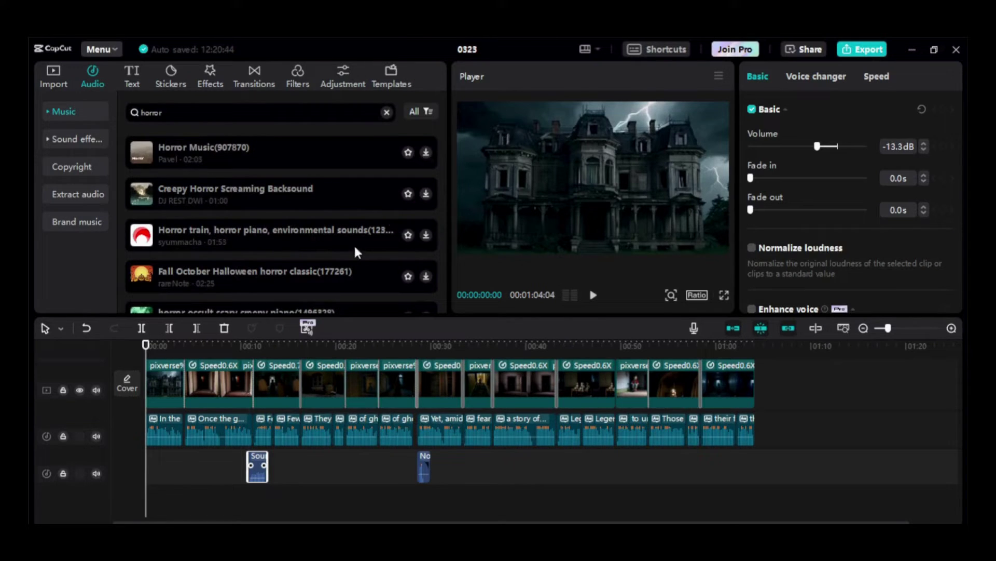
Preview 'horror occult scary creepy piano' and add it to the timeline
{"action": "scroll", "coordinate": [446, 148], "scroll_direction": "down", "scroll_amount": 5}
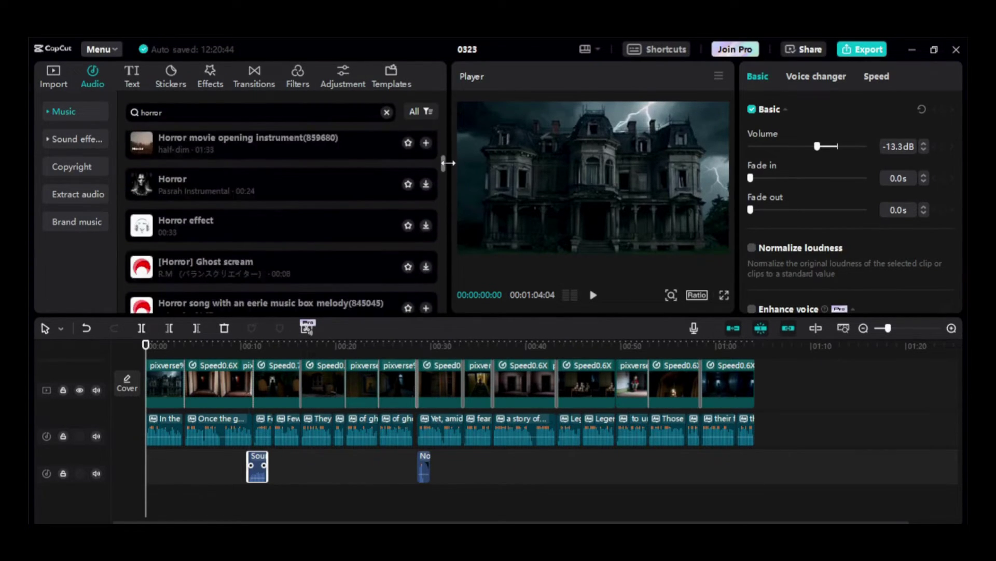
{"action": "scroll", "coordinate": [280, 218], "scroll_direction": "down", "scroll_amount": 8}
{"action": "left_click", "coordinate": [201, 238]}
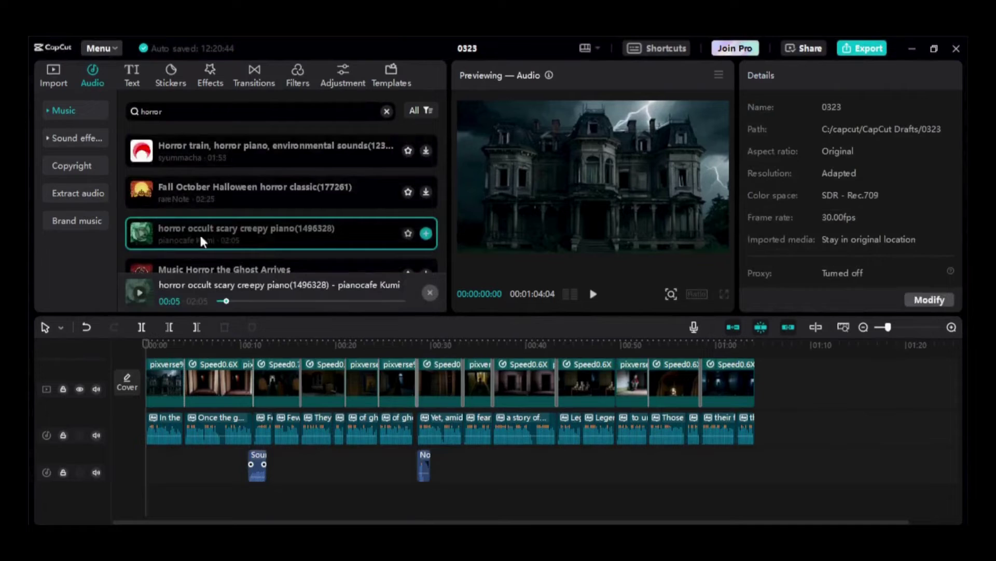
{"action": "left_click", "coordinate": [426, 233]}
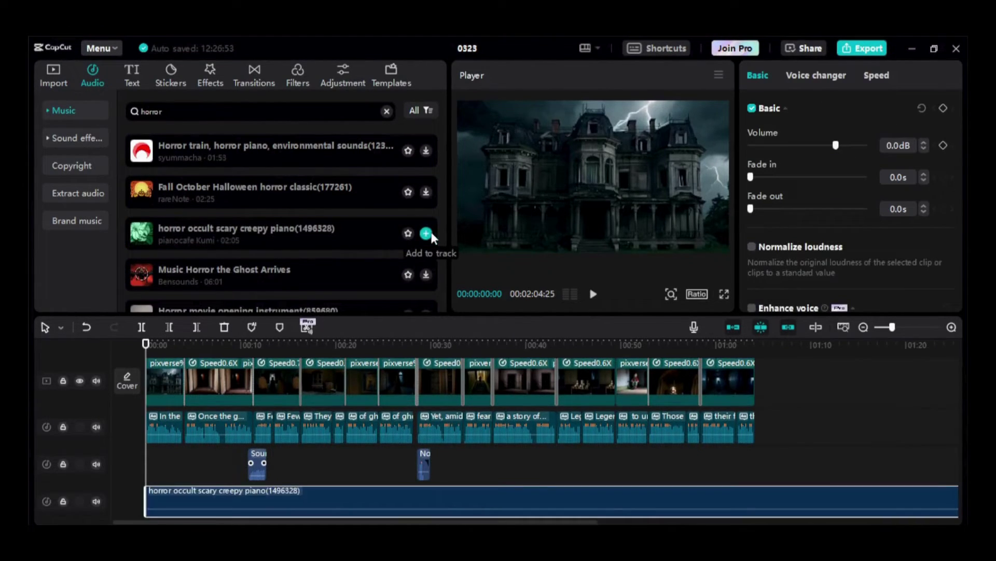
Trim the piano track to the video's end, with a 0.4s fade-out at -5.5dB
{"action": "left_click_drag", "start_coordinate": [371, 511], "coordinate": [282, 503]}
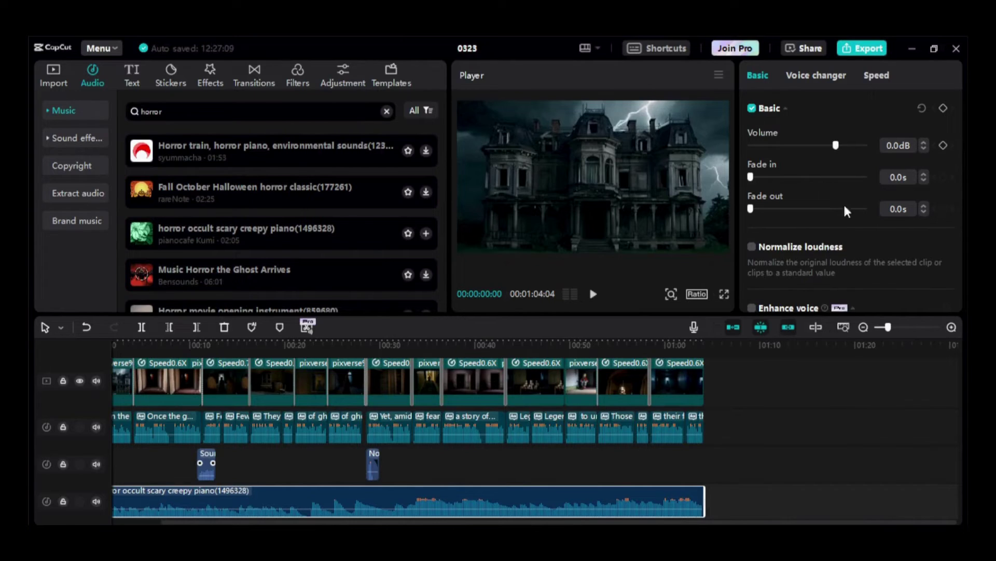
{"action": "left_click_drag", "start_coordinate": [752, 207], "coordinate": [761, 210]}
{"action": "left_click_drag", "start_coordinate": [836, 147], "coordinate": [829, 147]}
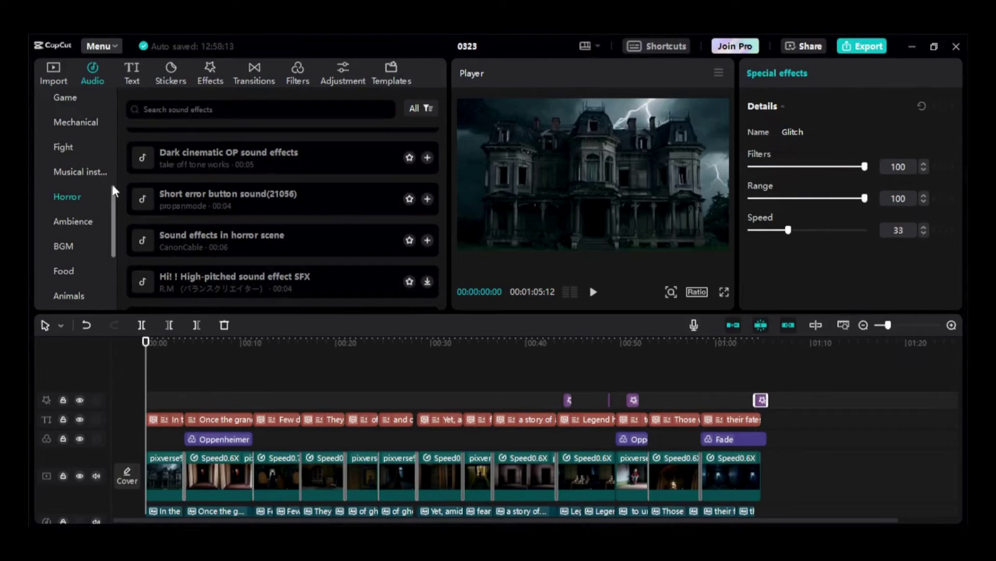
Run the music copyright check, confirming the video can be posted on TikTok
{"action": "left_click_drag", "start_coordinate": [115, 227], "coordinate": [116, 136]}
{"action": "left_click", "coordinate": [88, 137]}
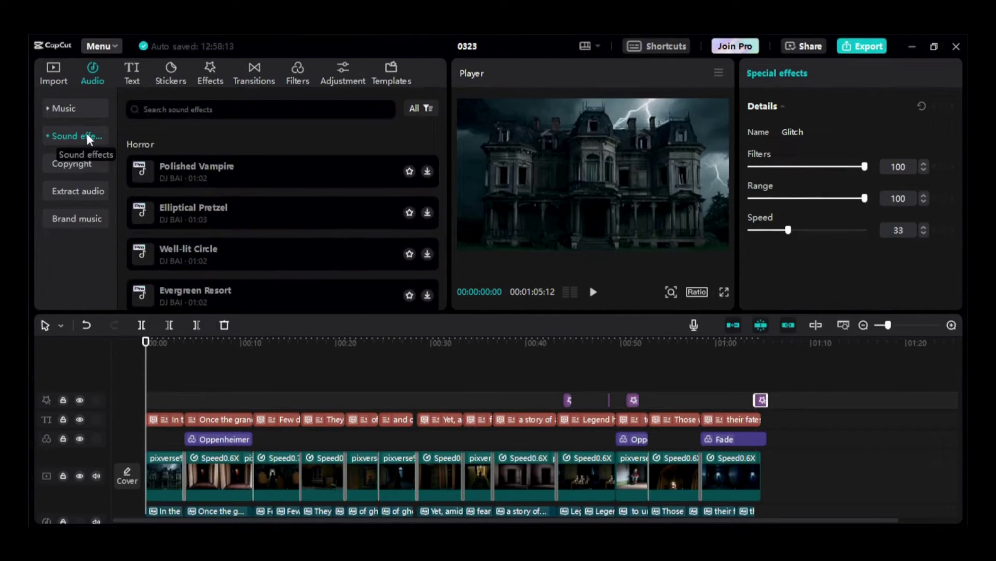
{"action": "left_click", "coordinate": [68, 171]}
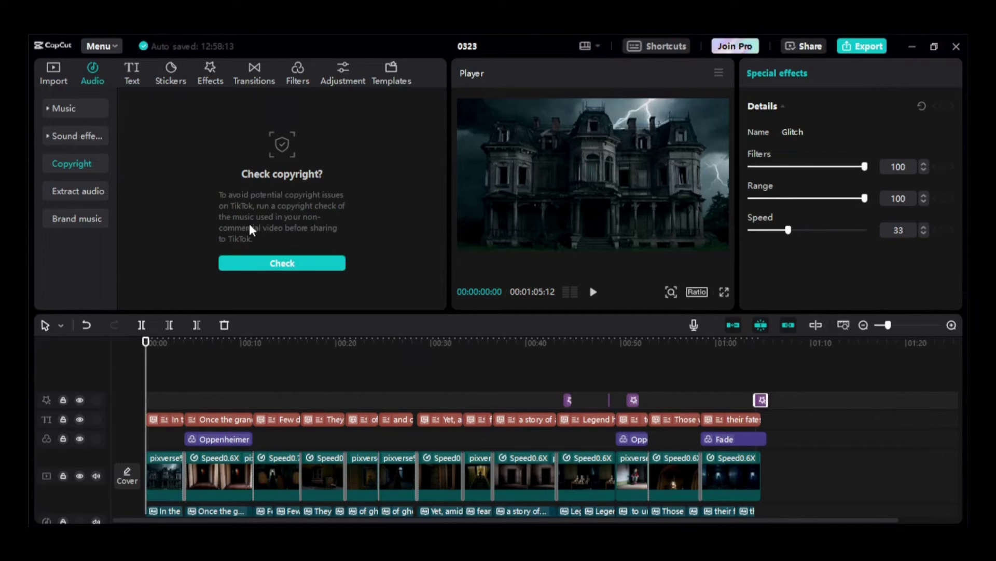
{"action": "left_click", "coordinate": [286, 269]}
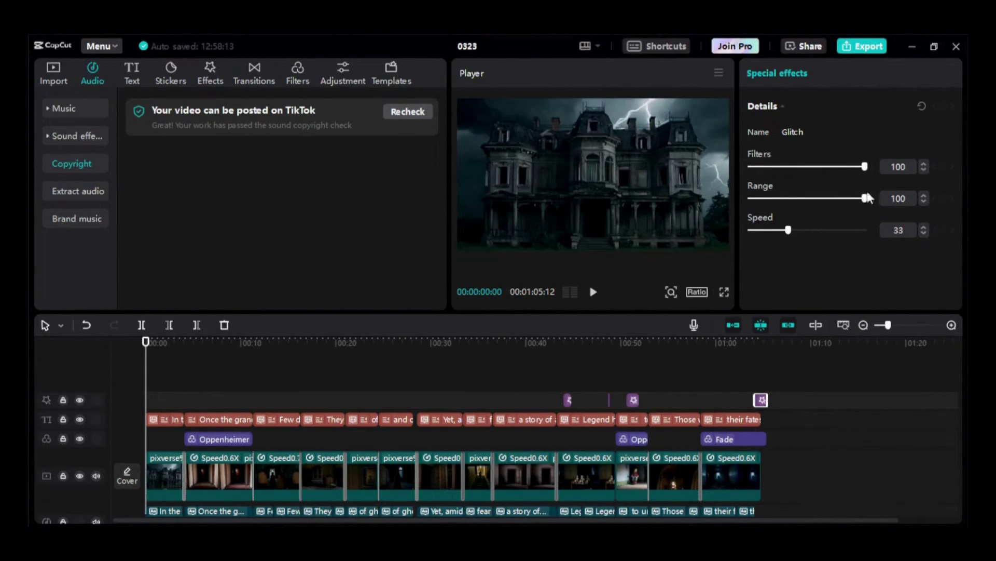
Export 0323 as a 1080P, 30fps H.264 mp4 video
{"action": "left_click", "coordinate": [867, 47]}
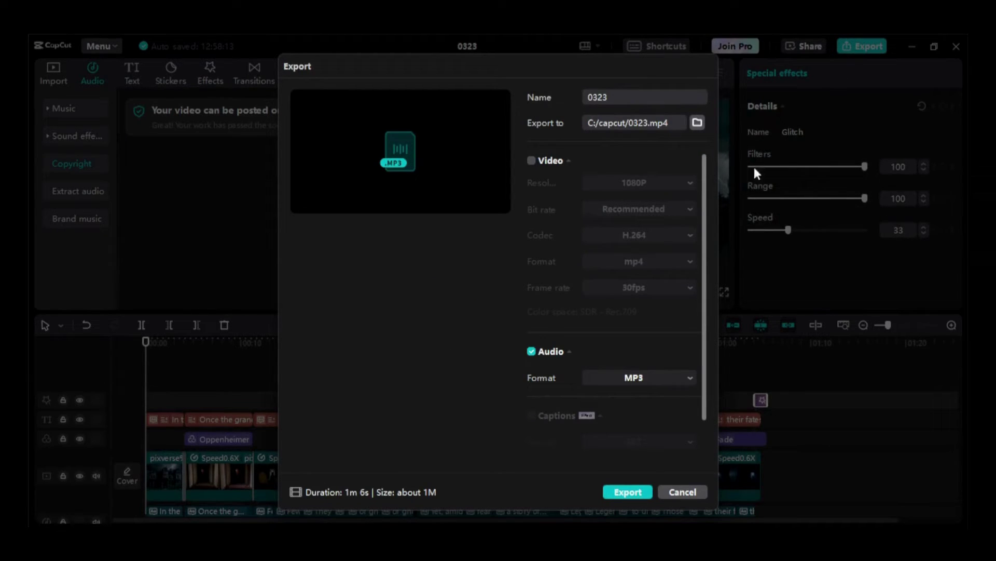
{"action": "left_click", "coordinate": [532, 161]}
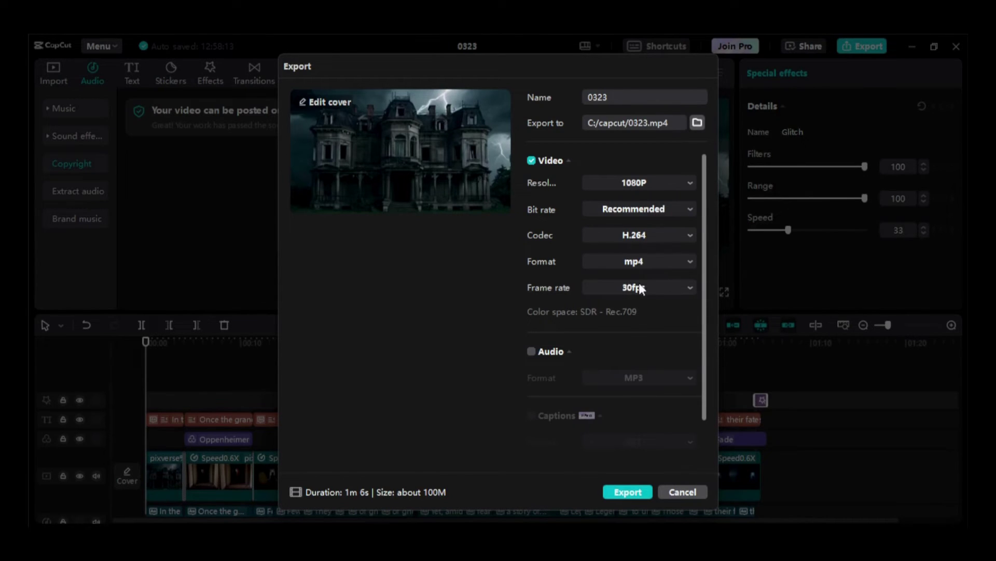
{"action": "left_click", "coordinate": [627, 492]}
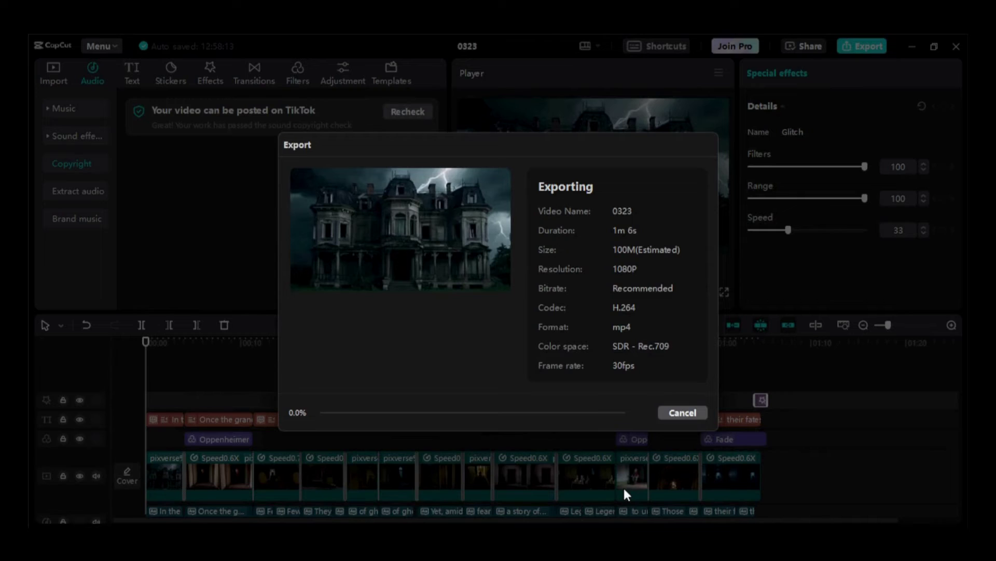